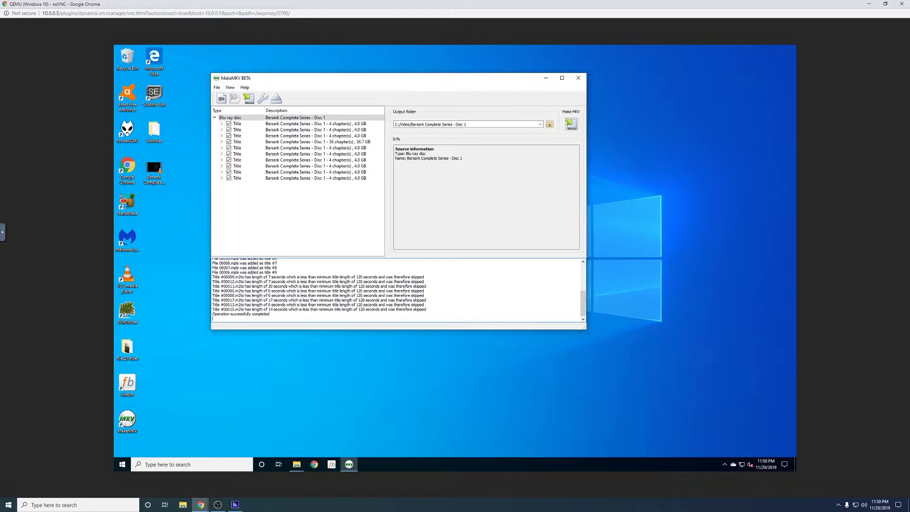
Close MakeMKV and, in the Berserk Complete Series - Disc 1 folder, select the S01E01, S01E07 and doldrey.mkv files
{"action": "left_click", "coordinate": [578, 78]}
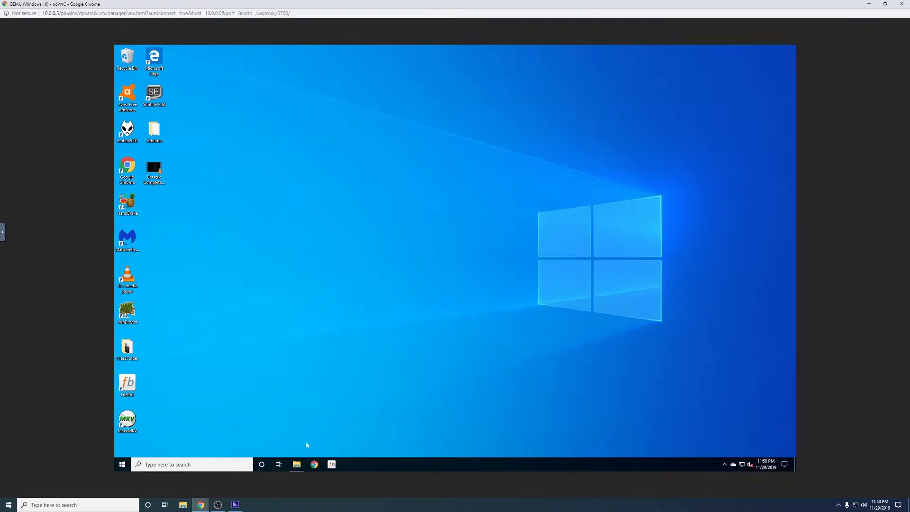
{"action": "mouse_move", "coordinate": [298, 462]}
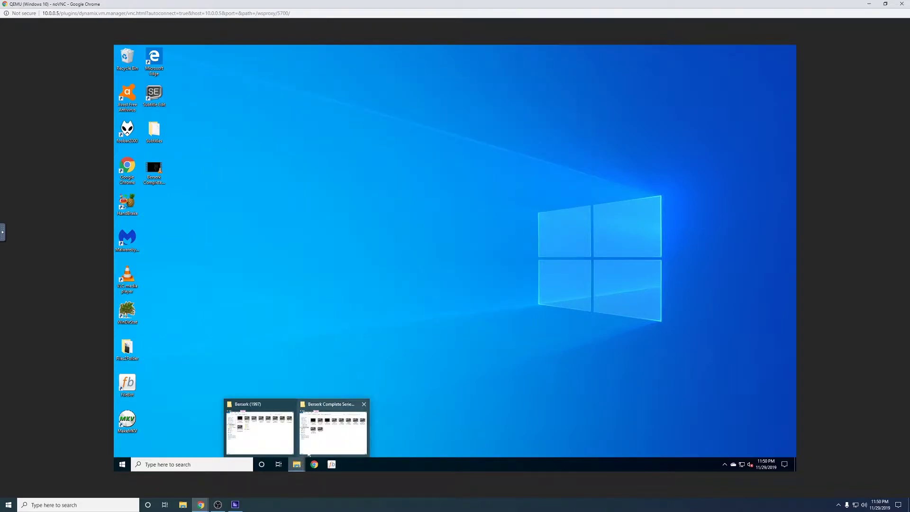
{"action": "left_click", "coordinate": [331, 428]}
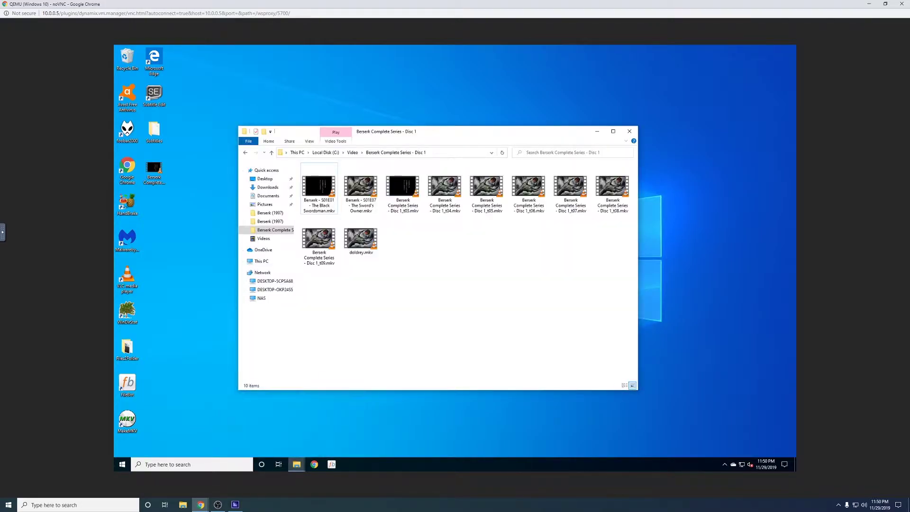
{"action": "left_click", "coordinate": [319, 190]}
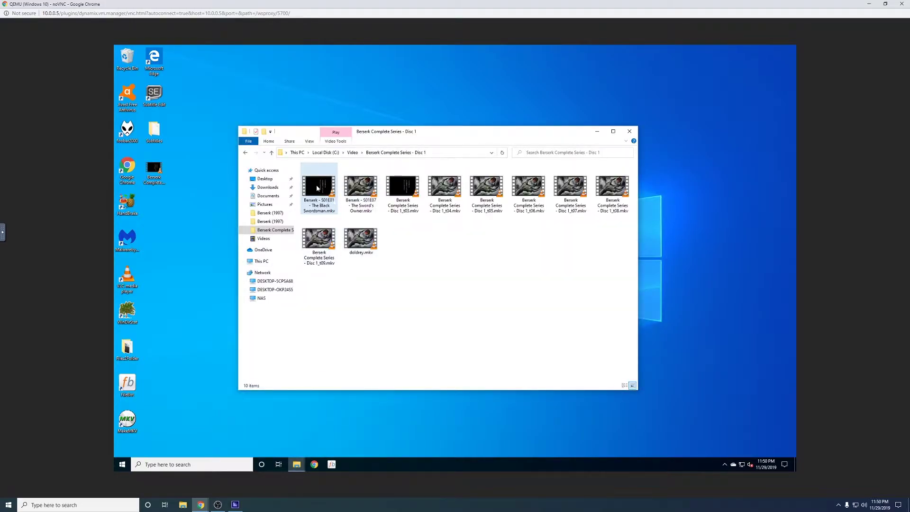
{"action": "left_click", "coordinate": [361, 187], "text": "ctrl"}
{"action": "left_click", "coordinate": [361, 237], "text": "ctrl"}
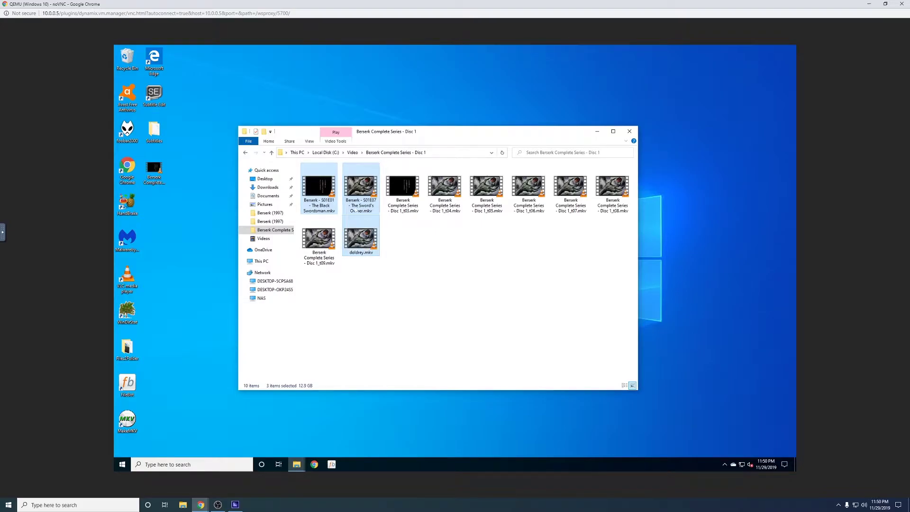
Play Berserk Complete Series - Disc 1_t03.mkv in VLC, inspect its media information title, and close the player
{"action": "double_click", "coordinate": [403, 187]}
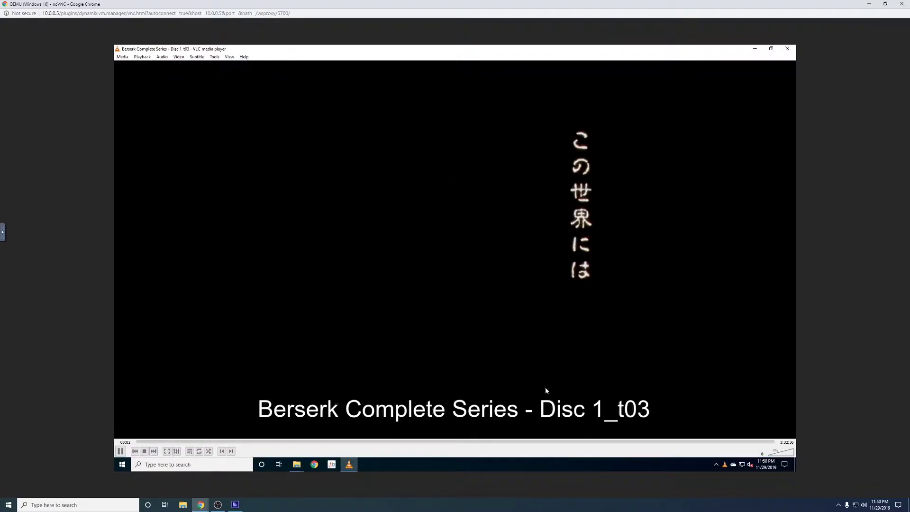
{"action": "key", "text": "ctrl+i"}
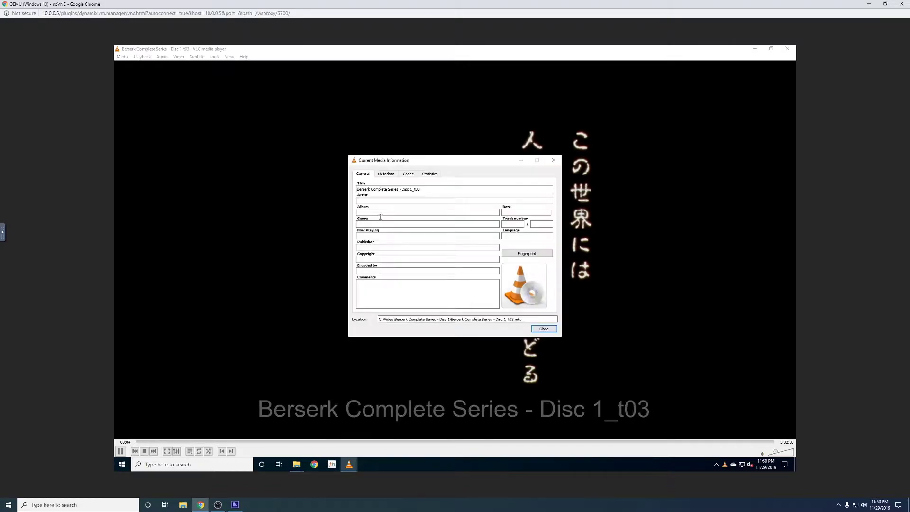
{"action": "left_click", "coordinate": [553, 161]}
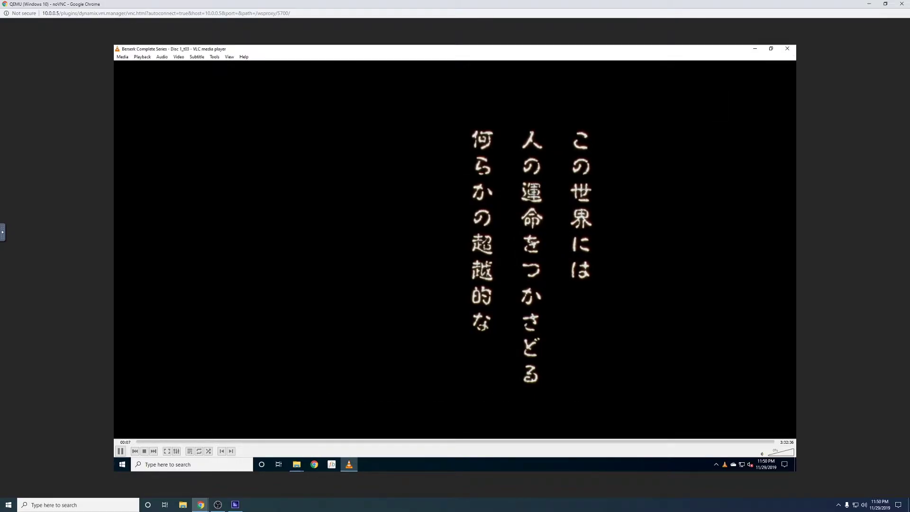
{"action": "left_click", "coordinate": [787, 48]}
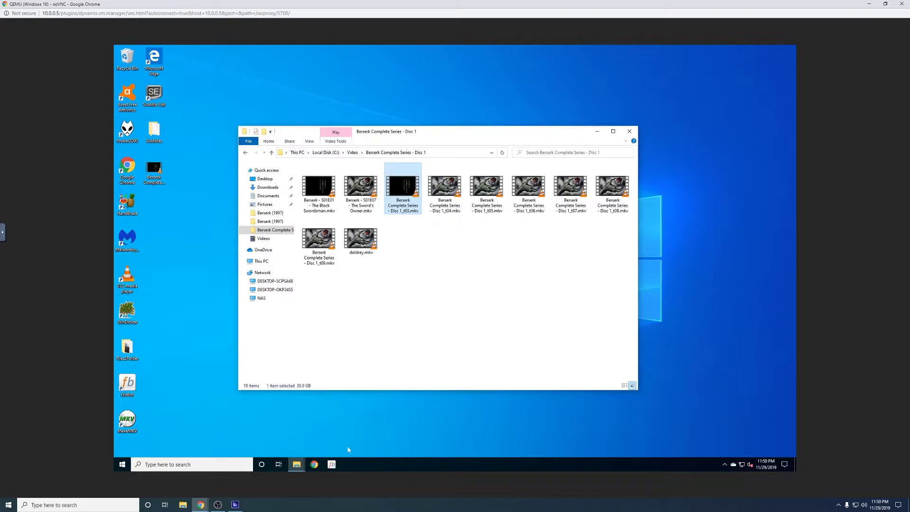
Look briefly at FileBot's Rename view and recheck the title metadata of Berserk Complete Series - Disc 1_t03.mkv in VLC
{"action": "left_click", "coordinate": [331, 464]}
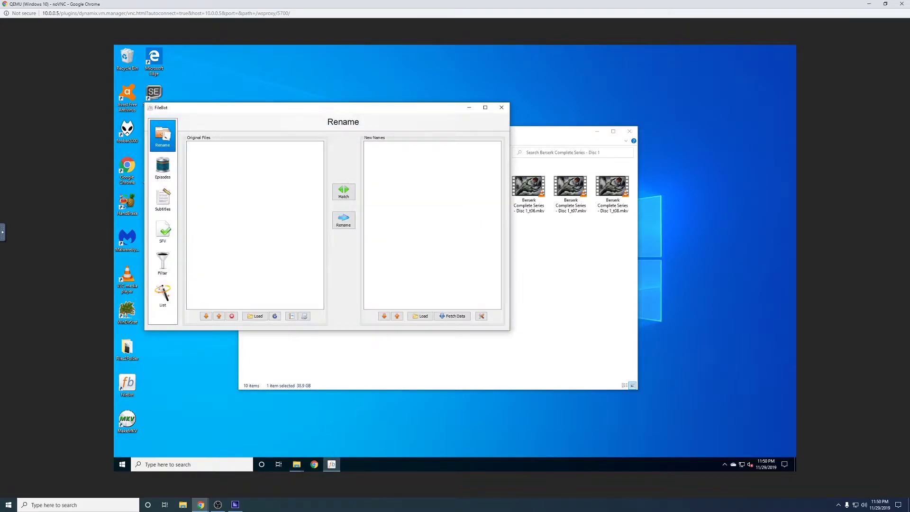
{"action": "left_click", "coordinate": [501, 108]}
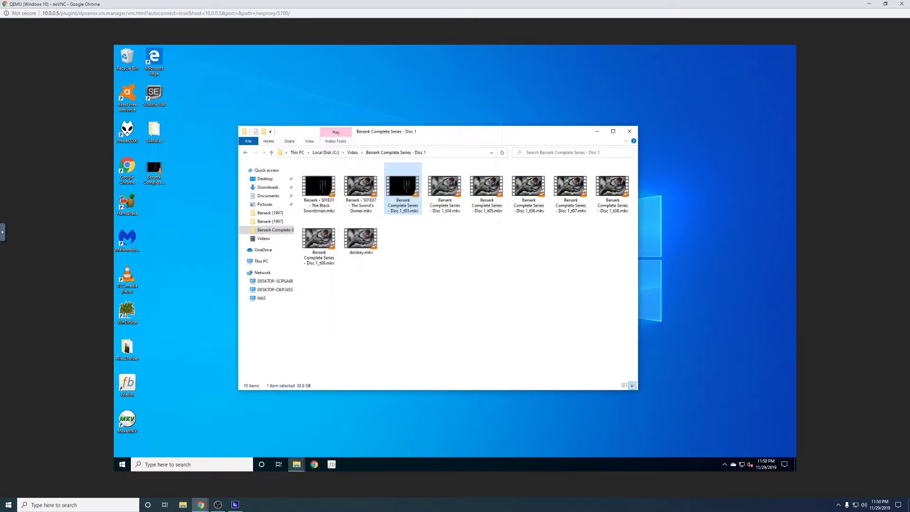
{"action": "double_click", "coordinate": [405, 177]}
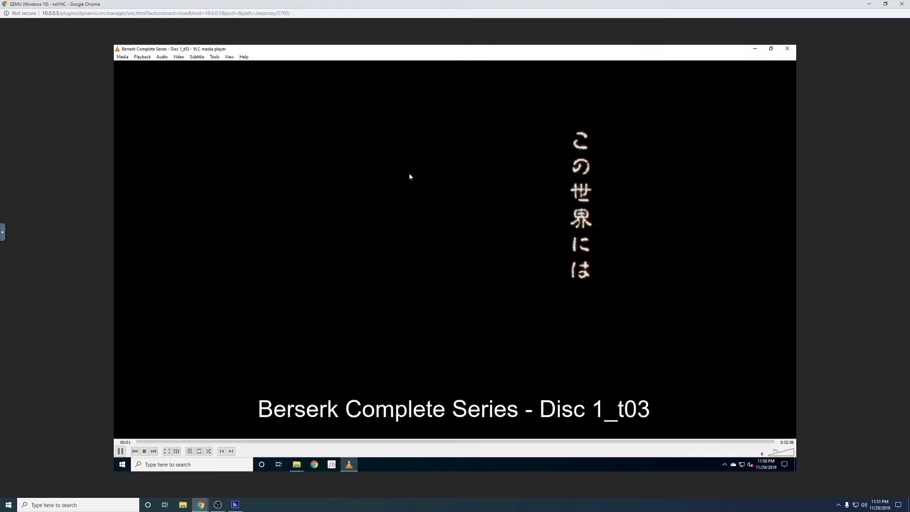
{"action": "key", "text": "ctrl+i"}
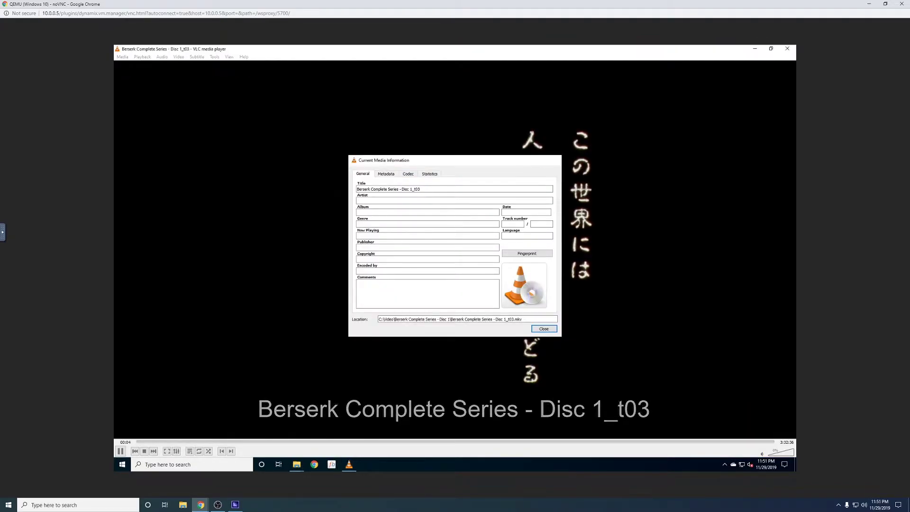
{"action": "key", "text": "Escape"}
{"action": "left_click", "coordinate": [786, 48]}
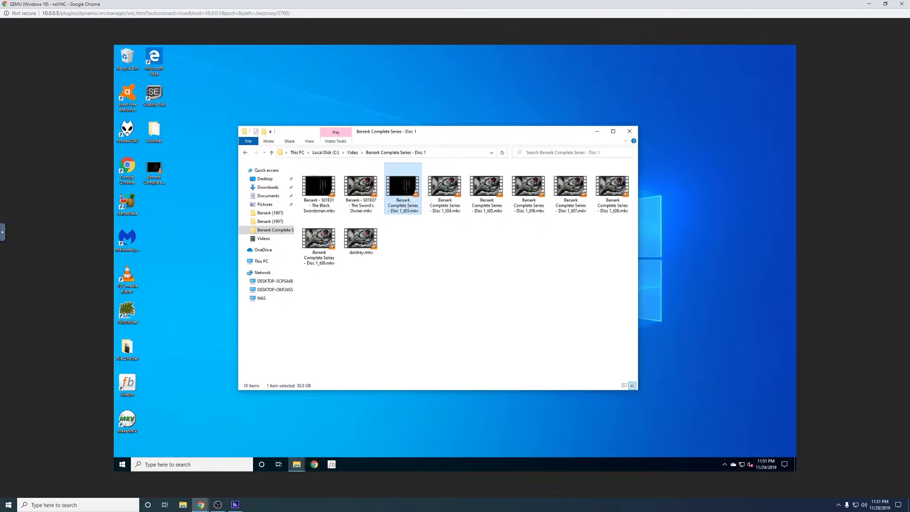
Clear the file selection, minimize the Disc 1 folder window and bring up the Berserk (1997) folder window
{"action": "key", "text": "ctrl+space"}
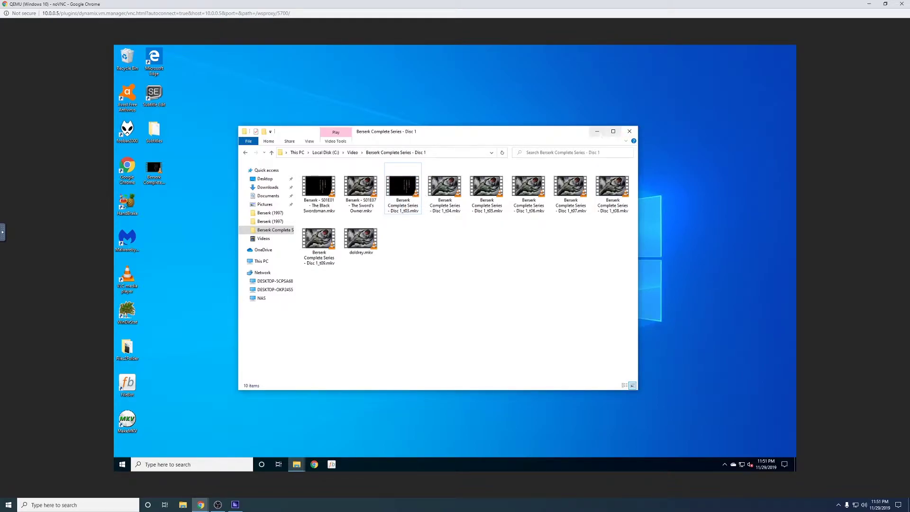
{"action": "left_click", "coordinate": [597, 131]}
{"action": "mouse_move", "coordinate": [296, 465]}
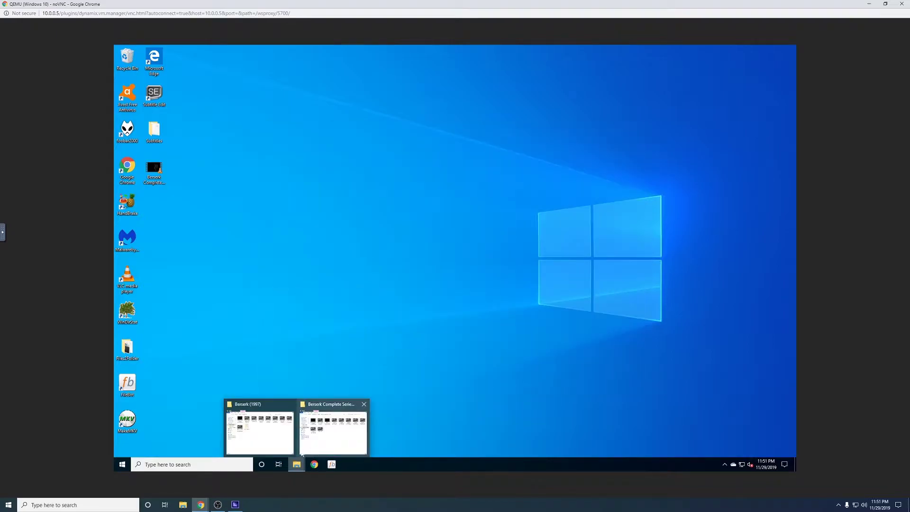
{"action": "left_click", "coordinate": [333, 431]}
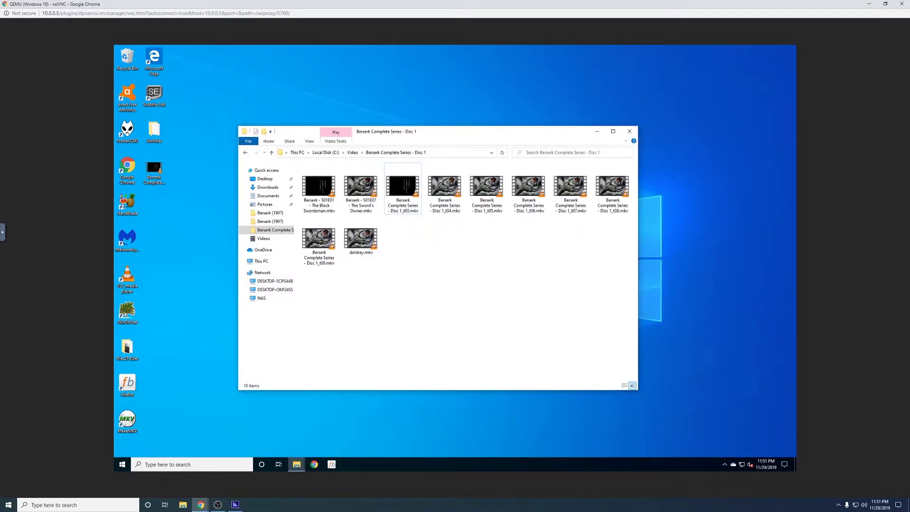
{"action": "mouse_move", "coordinate": [296, 464]}
{"action": "left_click", "coordinate": [260, 426]}
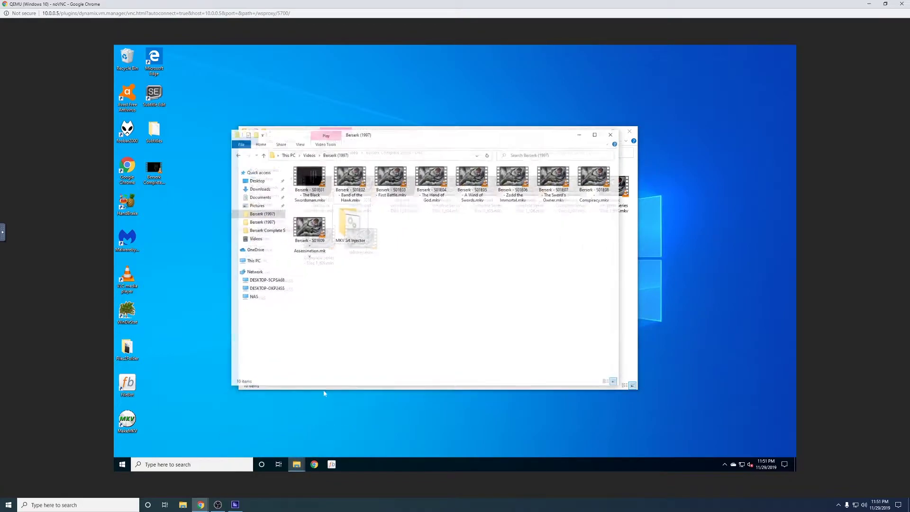
{"action": "left_click", "coordinate": [635, 161]}
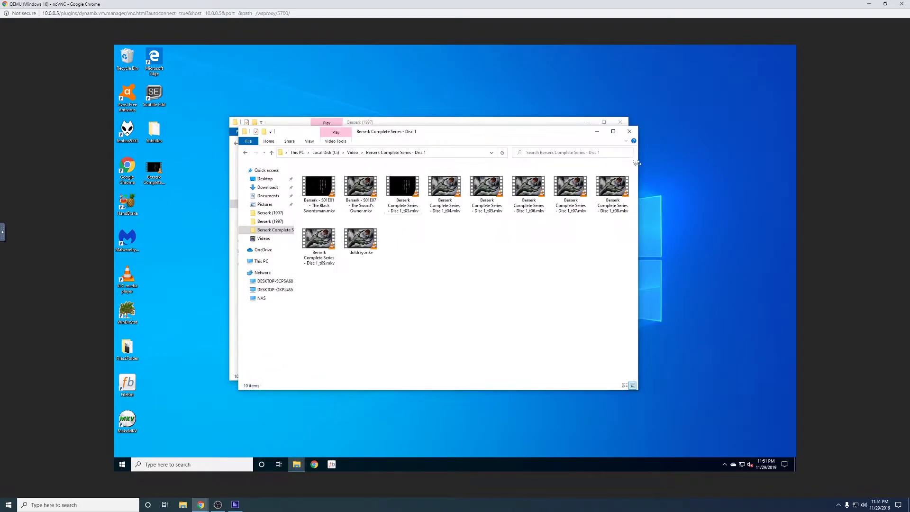
{"action": "left_click", "coordinate": [596, 131]}
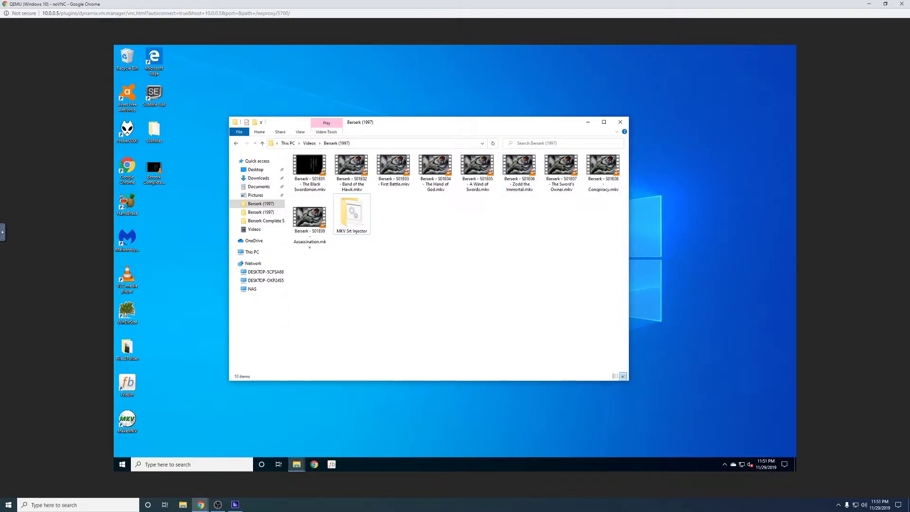
Open MKV Srt Injector.bat from the MKV Srt Injector folder for editing in Notepad and move its window over the folder window
{"action": "left_click", "coordinate": [352, 214]}
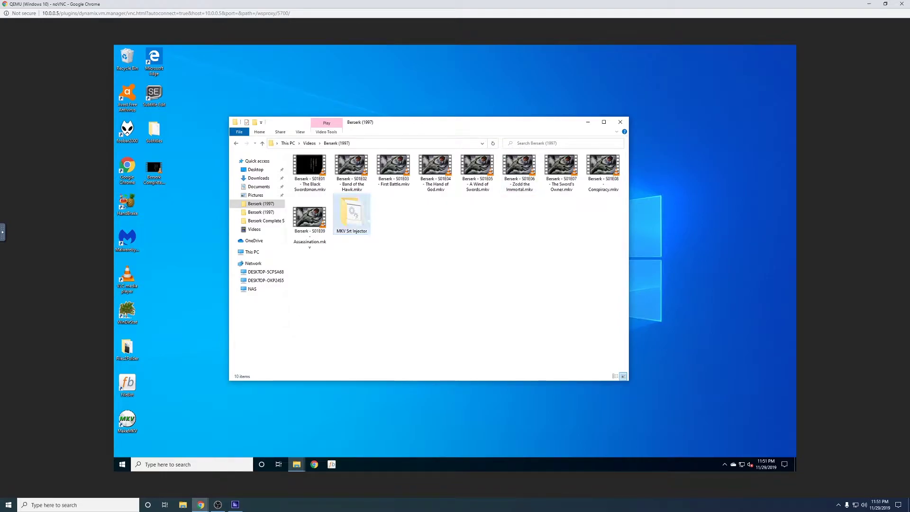
{"action": "double_click", "coordinate": [351, 215]}
{"action": "left_click", "coordinate": [308, 172]}
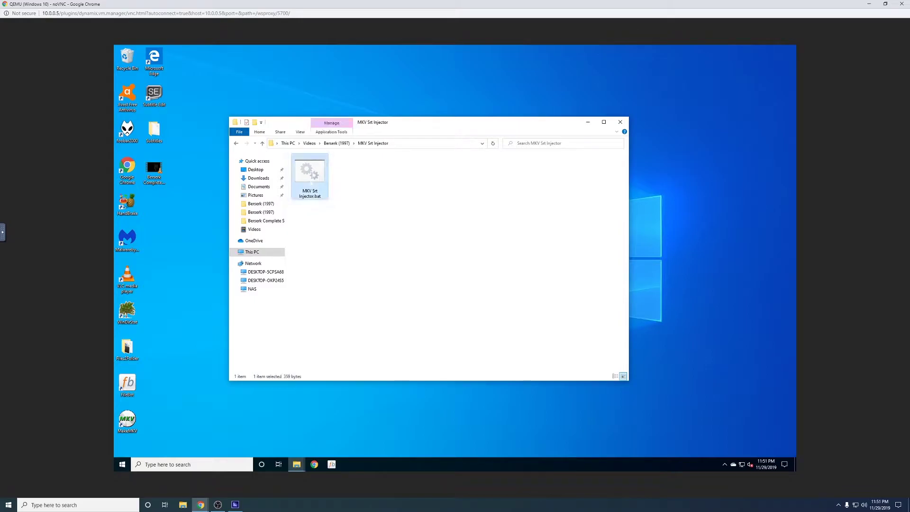
{"action": "right_click", "coordinate": [312, 173]}
{"action": "left_click", "coordinate": [328, 185]}
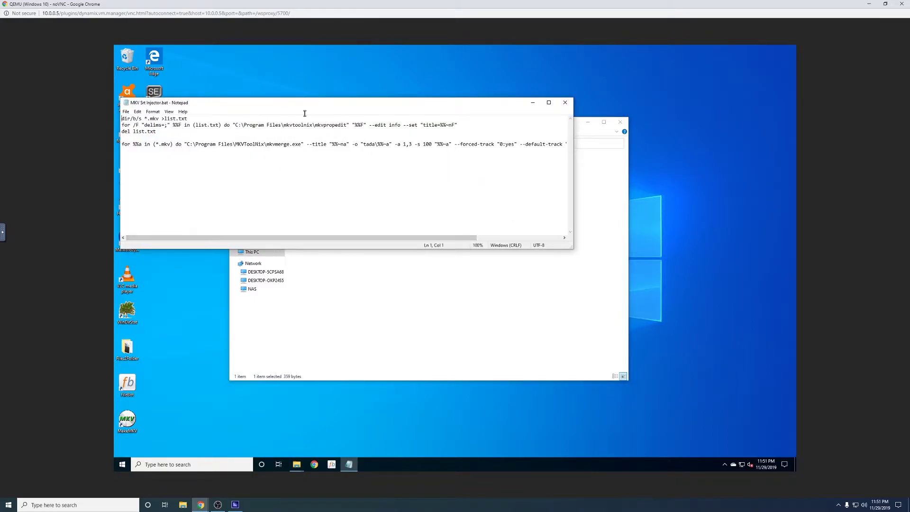
{"action": "left_click_drag", "start_coordinate": [235, 105], "coordinate": [344, 112]}
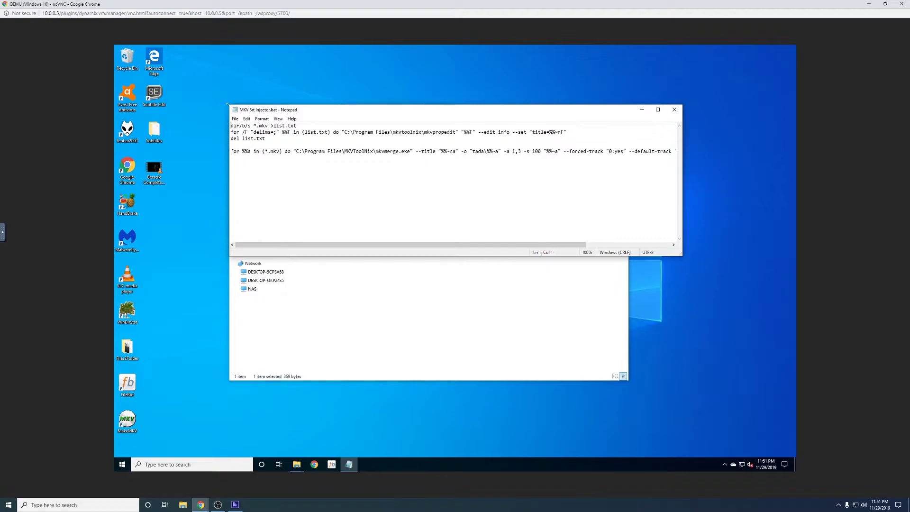
Examine the script's first three lines, which set the MKV titles, and the mkvpropedit program path within them
{"action": "left_click_drag", "start_coordinate": [266, 138], "coordinate": [226, 123]}
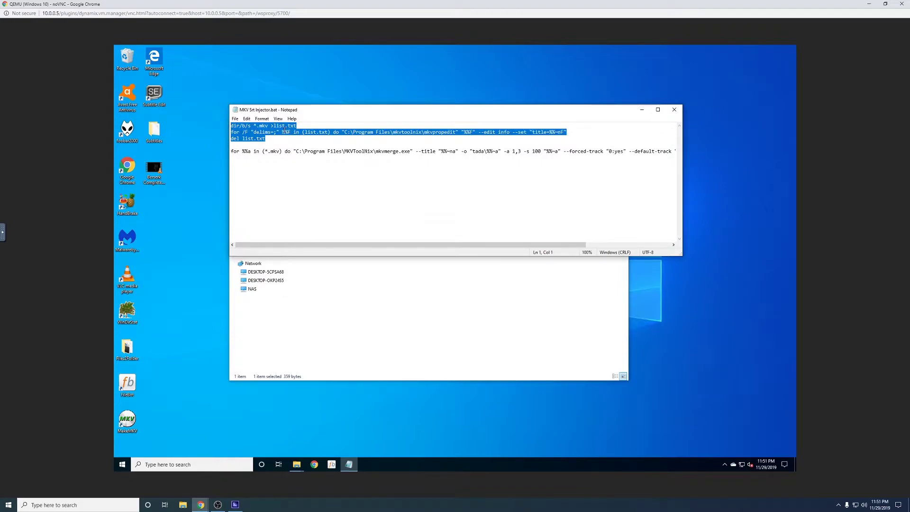
{"action": "left_click", "coordinate": [343, 131]}
{"action": "left_click_drag", "start_coordinate": [367, 132], "coordinate": [454, 133]}
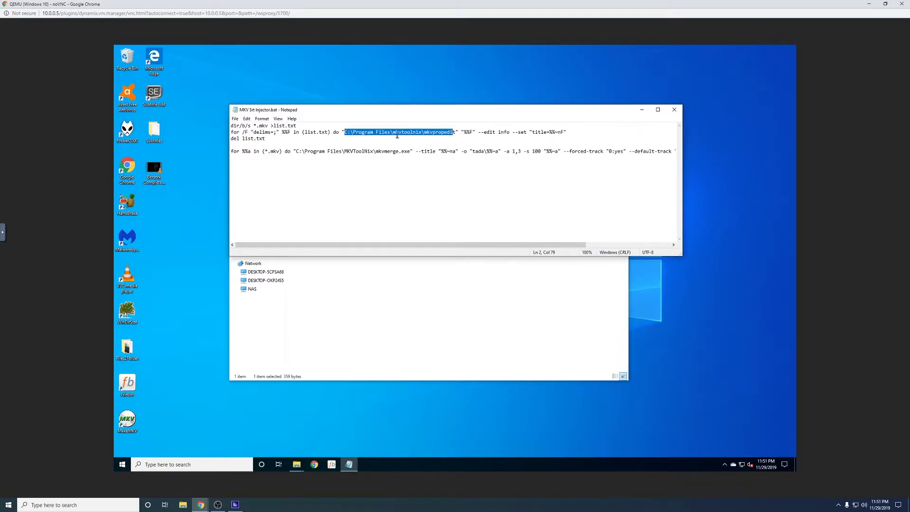
{"action": "left_click", "coordinate": [345, 133]}
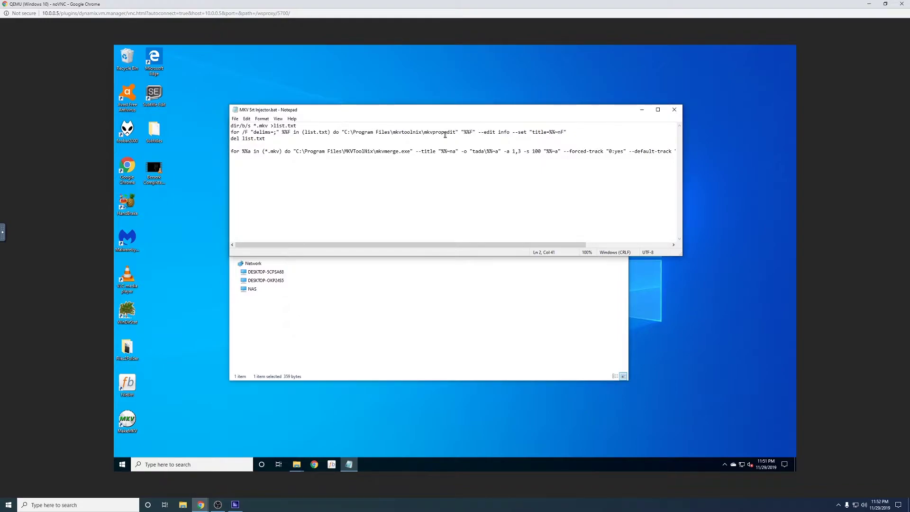
View the MKVToolNix website from the bookmark in Chrome and close the browser
{"action": "left_click", "coordinate": [314, 464]}
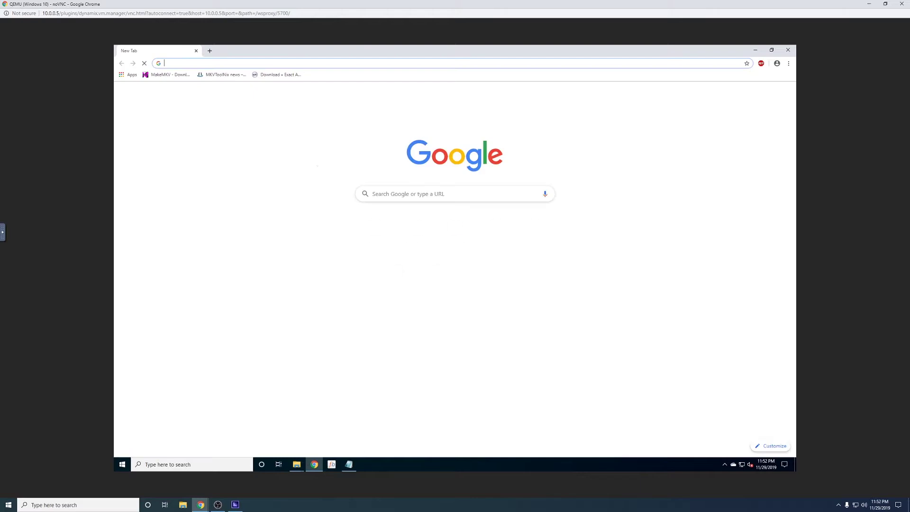
{"action": "left_click", "coordinate": [221, 74]}
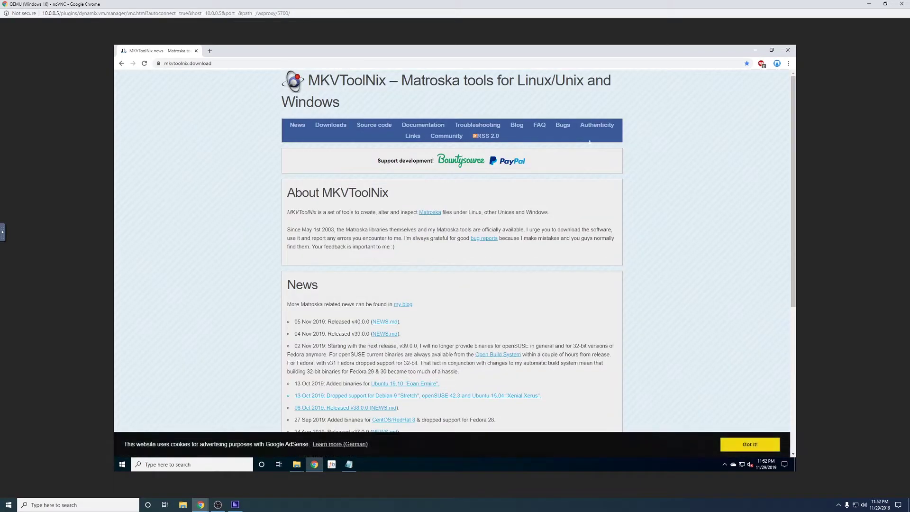
{"action": "left_click", "coordinate": [787, 50]}
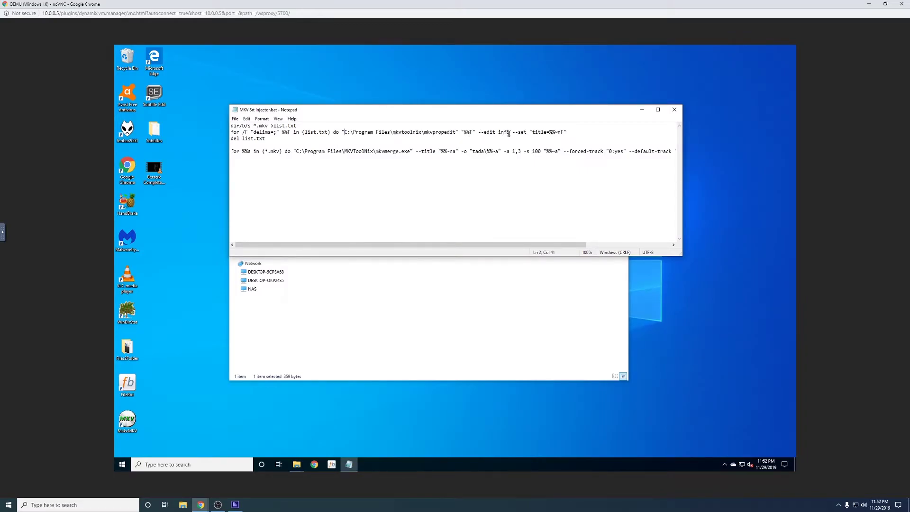
Return to the parent Berserk (1997) folder beside the script, compare it with the Disc 1 folder, and switch back to MKV Srt Injector.bat
{"action": "left_click_drag", "start_coordinate": [378, 110], "coordinate": [480, 185]}
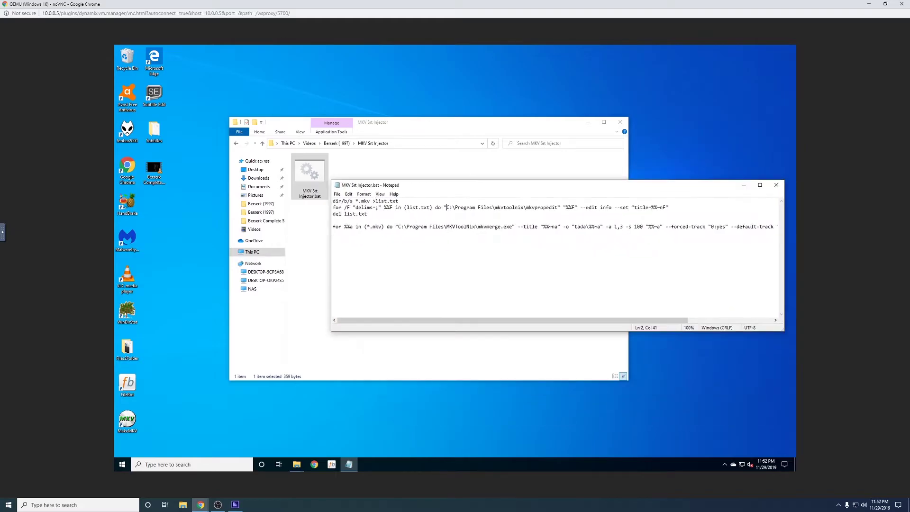
{"action": "left_click", "coordinate": [336, 143]}
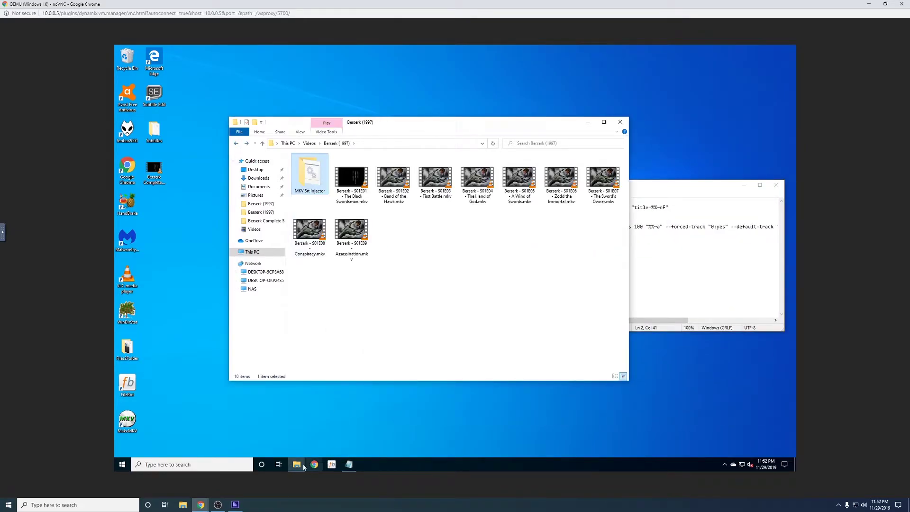
{"action": "mouse_move", "coordinate": [305, 466]}
{"action": "left_click", "coordinate": [334, 426]}
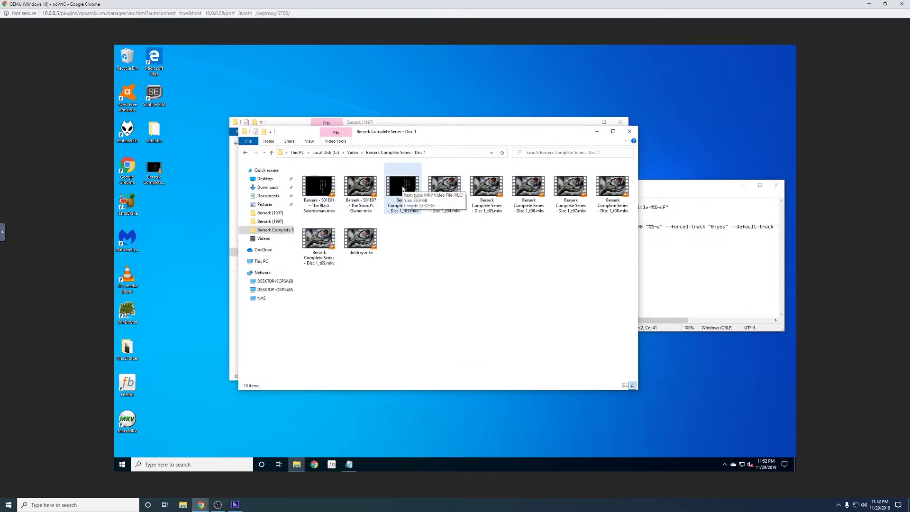
{"action": "left_click", "coordinate": [597, 131]}
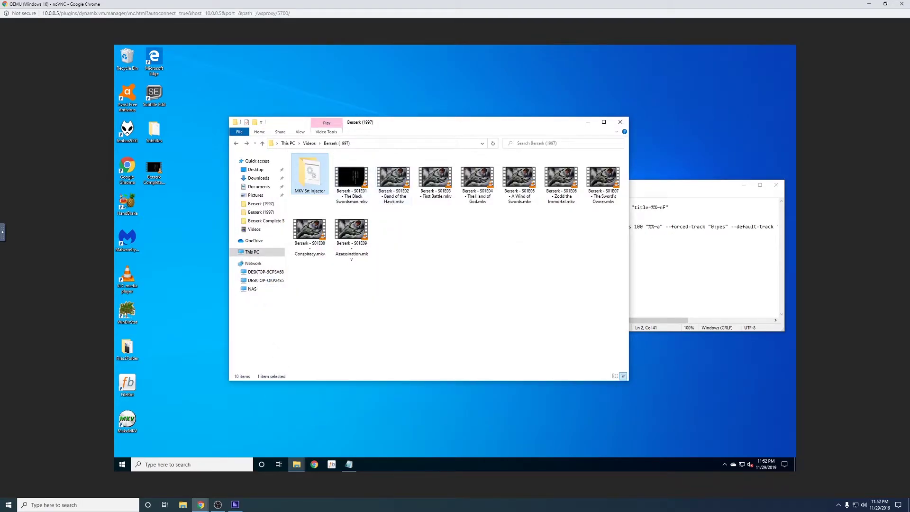
{"action": "left_click", "coordinate": [474, 222]}
{"action": "left_click", "coordinate": [663, 185]}
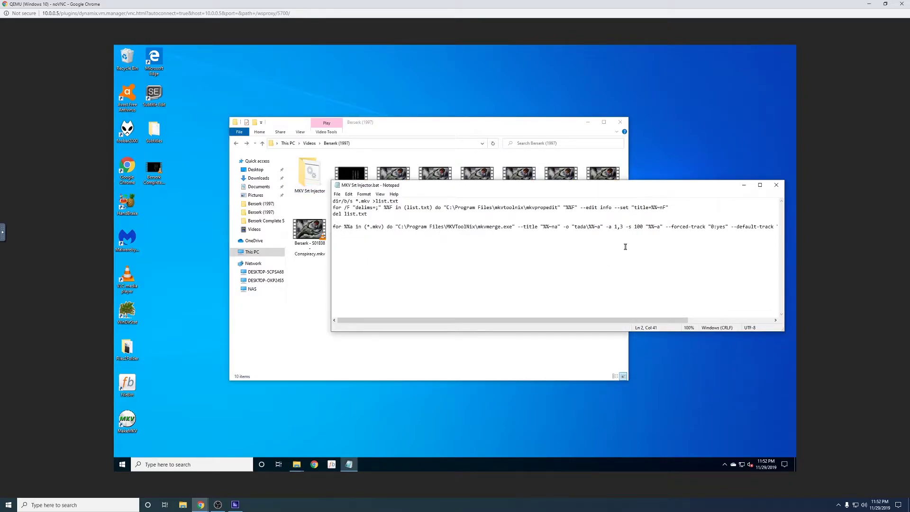
Enlarge the script window to fit the full mkvmerge line and examine its program path, "tada" output folder and -a option
{"action": "left_click_drag", "start_coordinate": [568, 185], "coordinate": [423, 158]}
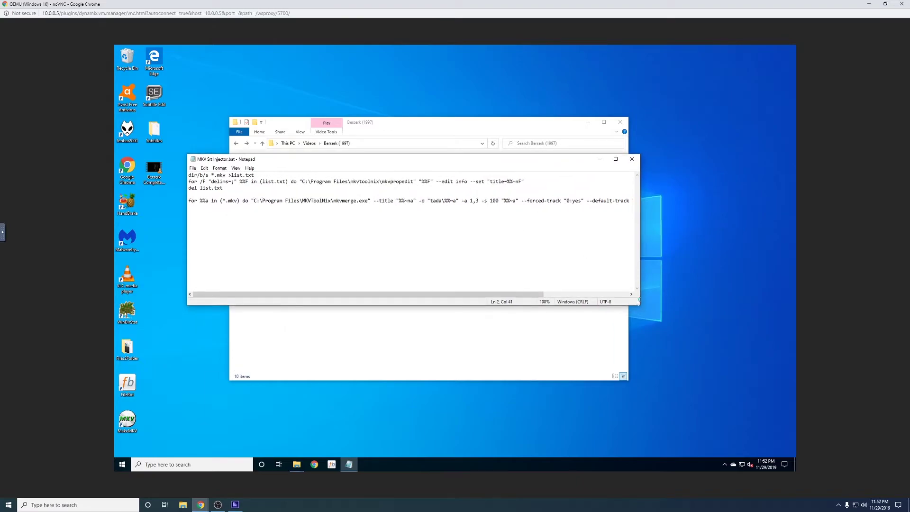
{"action": "left_click_drag", "start_coordinate": [638, 306], "coordinate": [781, 343]}
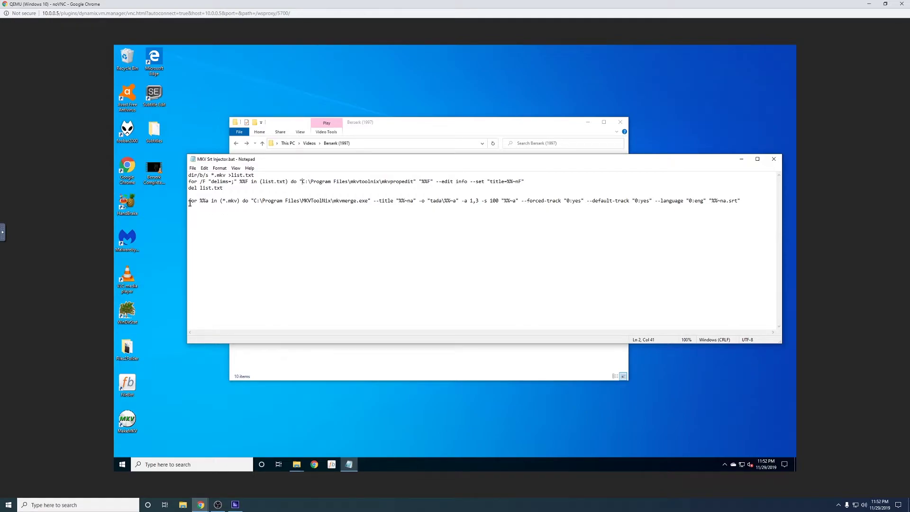
{"action": "left_click_drag", "start_coordinate": [256, 201], "coordinate": [343, 202]}
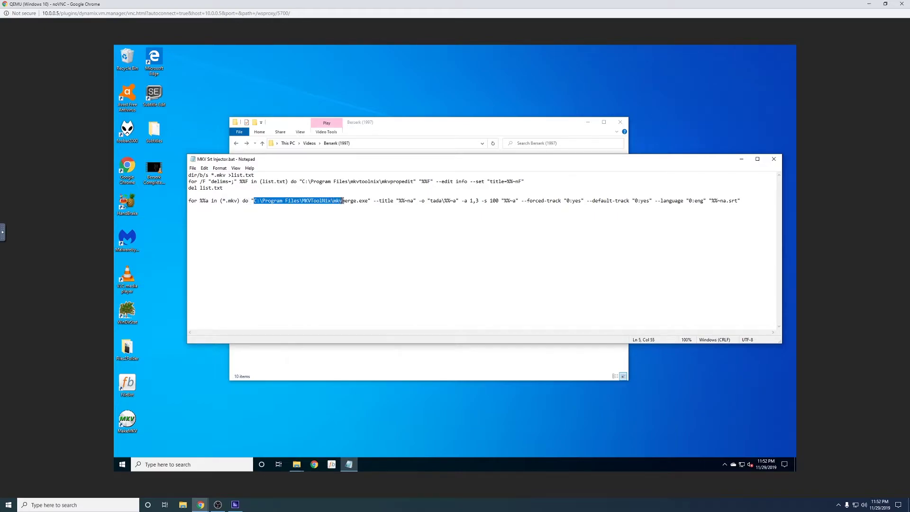
{"action": "left_click", "coordinate": [366, 201]}
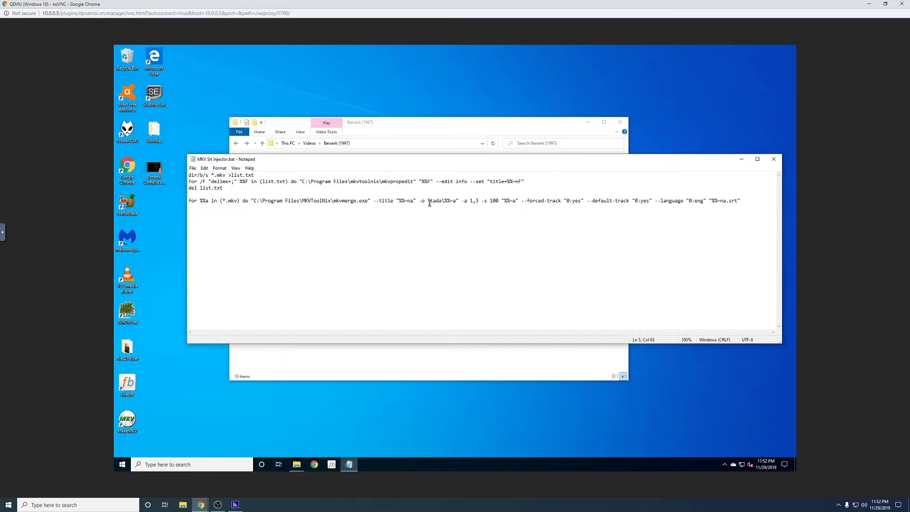
{"action": "left_click_drag", "start_coordinate": [429, 201], "coordinate": [442, 201]}
{"action": "left_click_drag", "start_coordinate": [464, 201], "coordinate": [468, 201]}
{"action": "left_click", "coordinate": [471, 201]}
Open Berserk - S01E01 - The Black Swordsman.mkv from the NAS in Subtitle Edit and load its first English subtitle track
{"action": "left_click", "coordinate": [161, 96]}
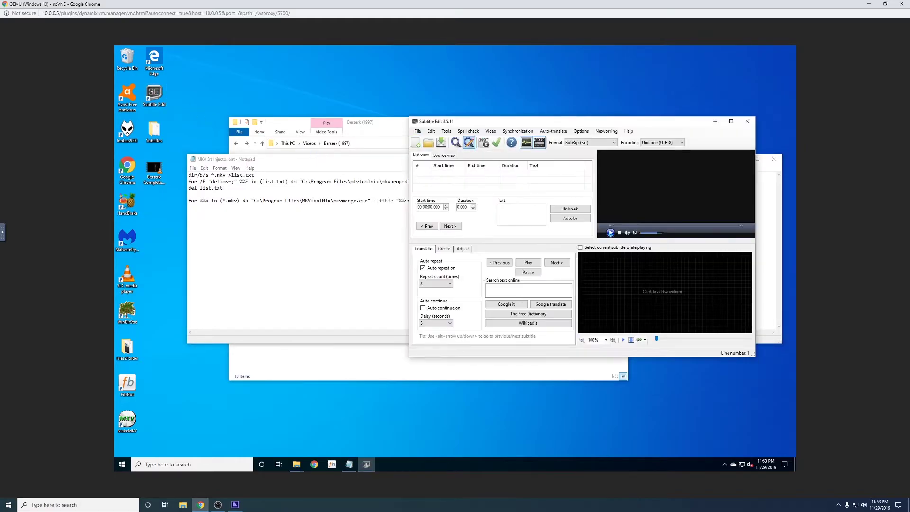
{"action": "left_click", "coordinate": [428, 142]}
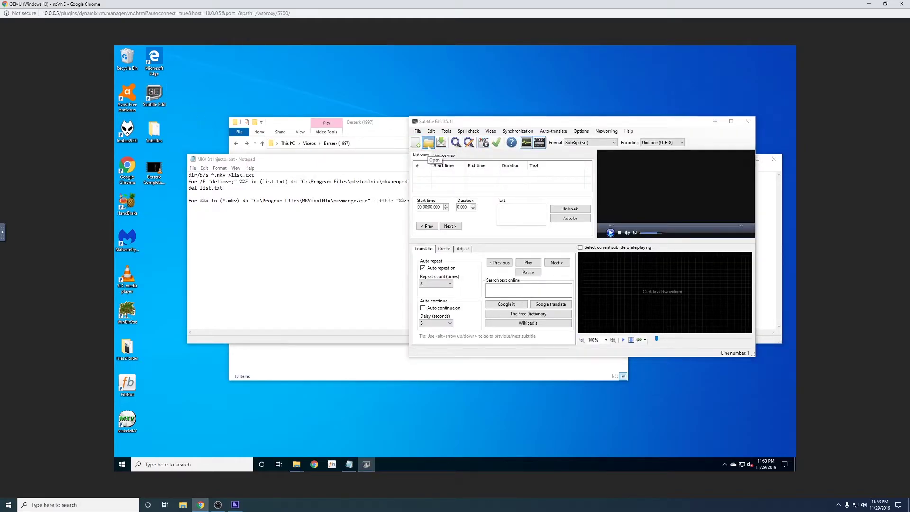
{"action": "left_click", "coordinate": [443, 225]}
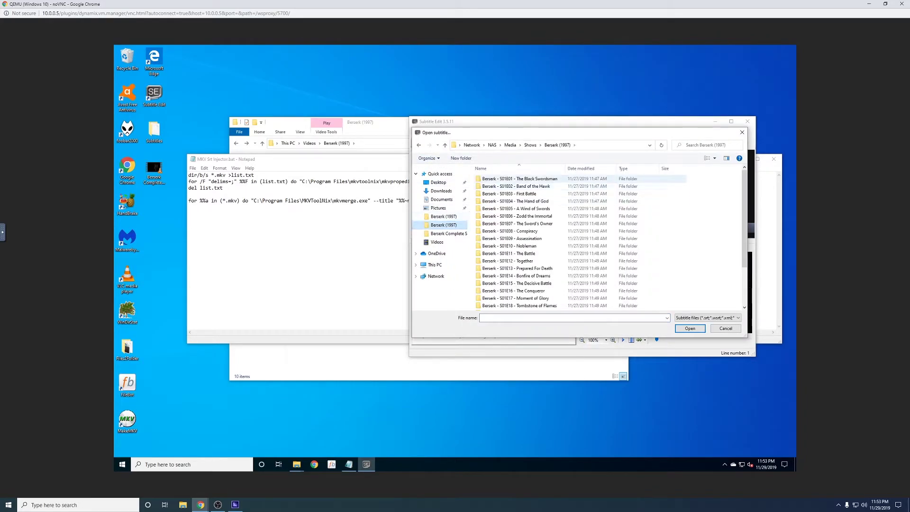
{"action": "double_click", "coordinate": [501, 179]}
{"action": "left_click", "coordinate": [501, 180]}
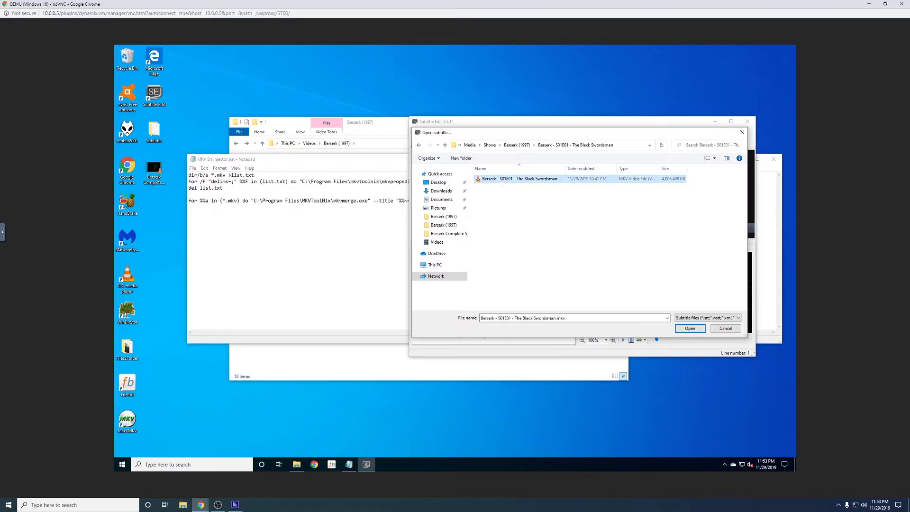
{"action": "left_click", "coordinate": [531, 194]}
{"action": "left_click", "coordinate": [689, 329]}
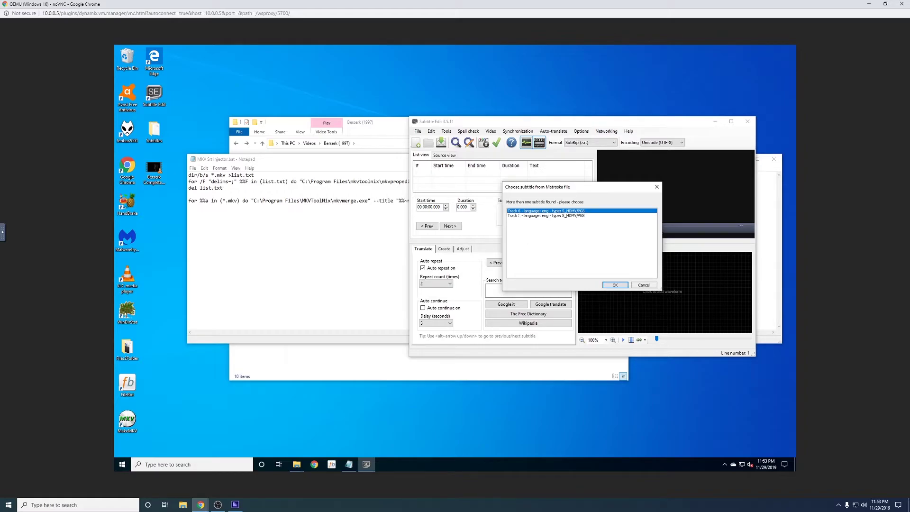
{"action": "left_click", "coordinate": [615, 285]}
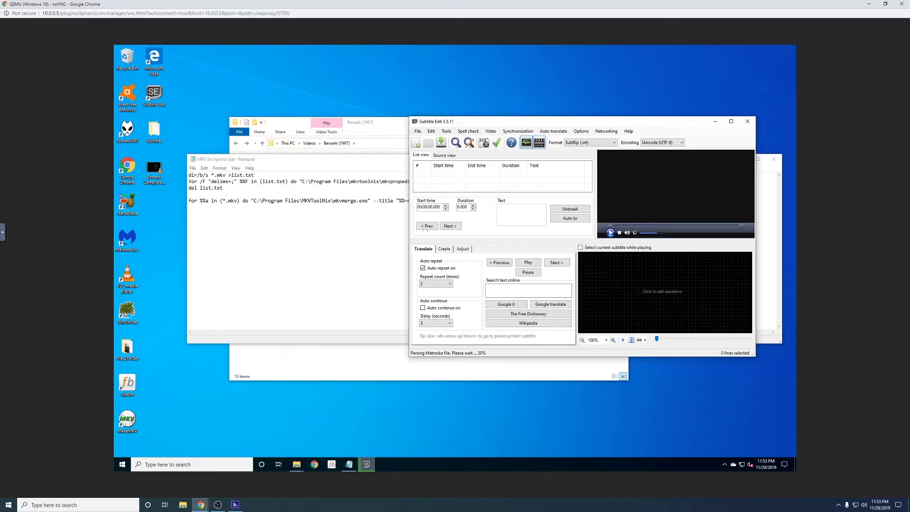
Shrink the MKV Srt Injector.bat window and place it beside Subtitle Edit, clear of the subtitle import
{"action": "left_click_drag", "start_coordinate": [303, 158], "coordinate": [229, 169]}
{"action": "left_click_drag", "start_coordinate": [438, 166], "coordinate": [319, 166]}
{"action": "left_click_drag", "start_coordinate": [222, 168], "coordinate": [272, 172]}
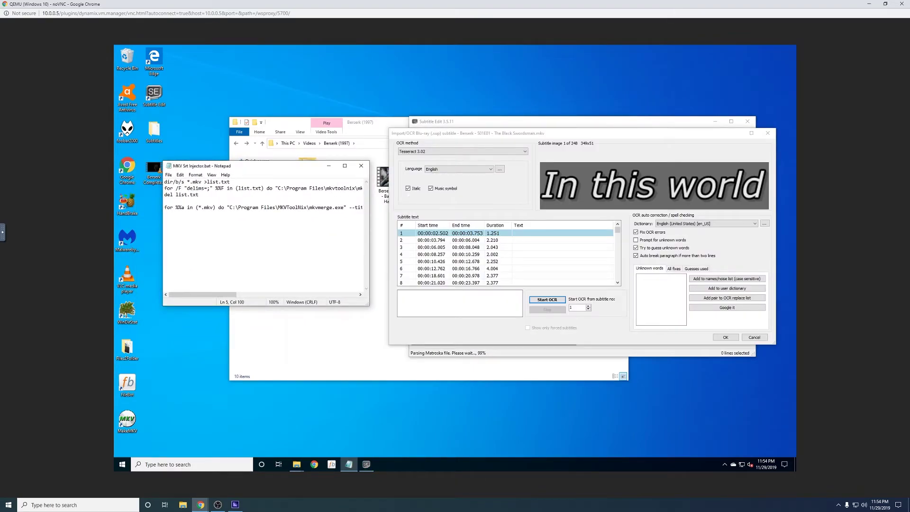
Start OCR of the subtitle images with the Tesseract 3.02 method, and close the import, discarding the session's changes
{"action": "left_click", "coordinate": [601, 194]}
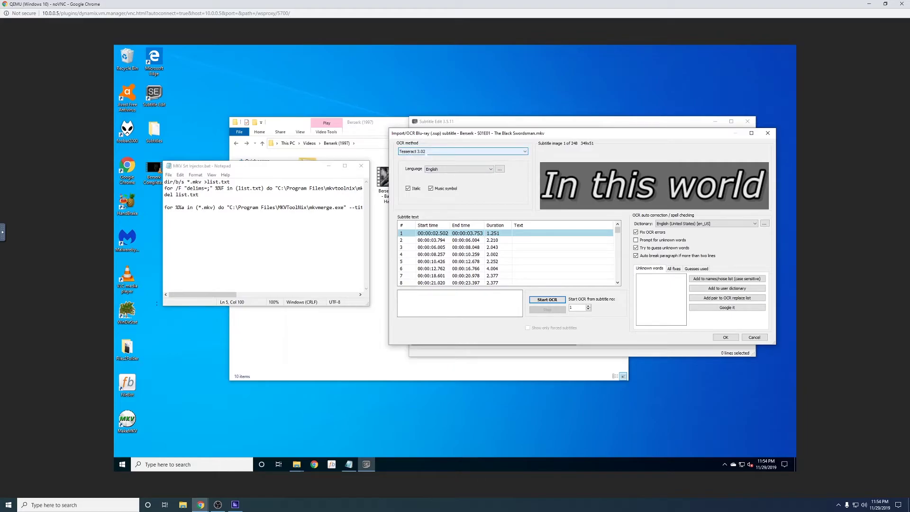
{"action": "left_click", "coordinate": [425, 152]}
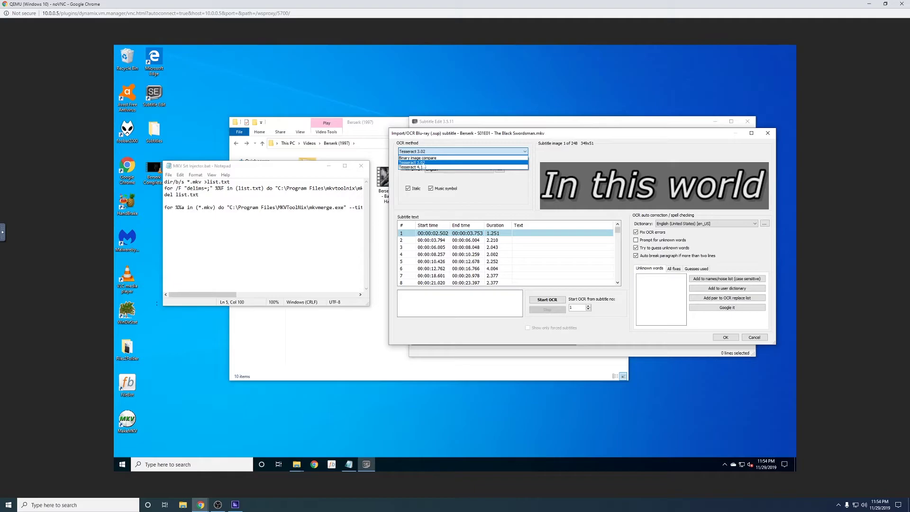
{"action": "left_click", "coordinate": [426, 163]}
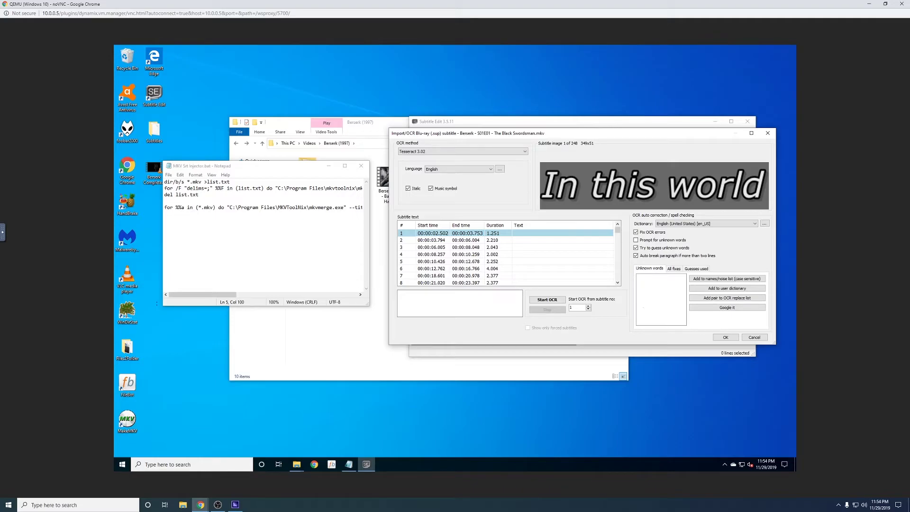
{"action": "left_click", "coordinate": [547, 300]}
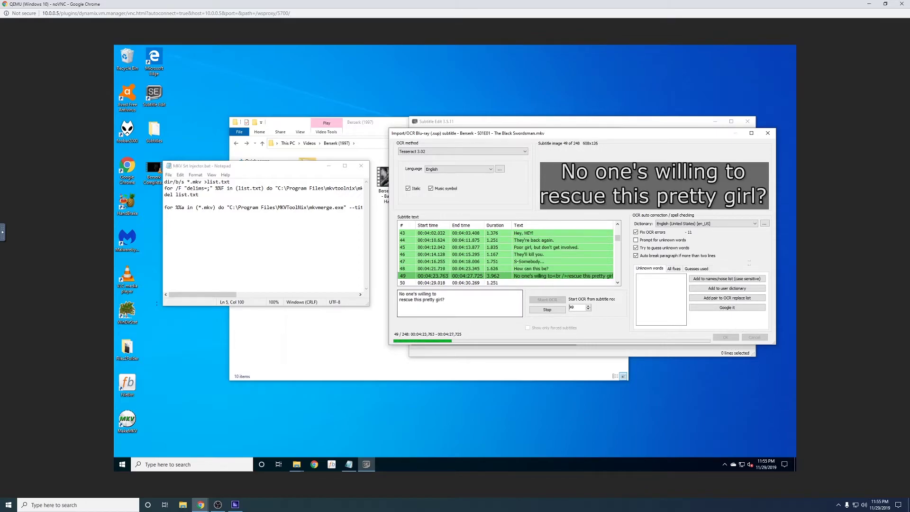
{"action": "left_click", "coordinate": [767, 134]}
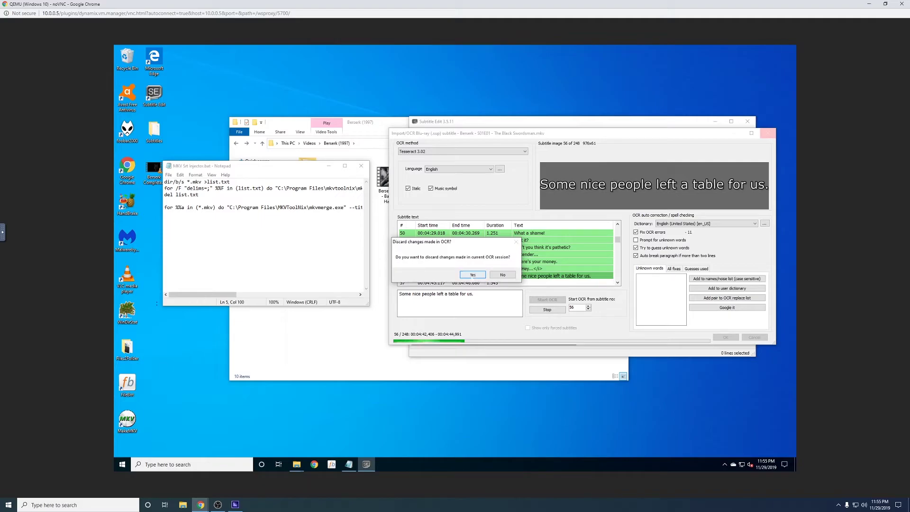
{"action": "left_click", "coordinate": [473, 274]}
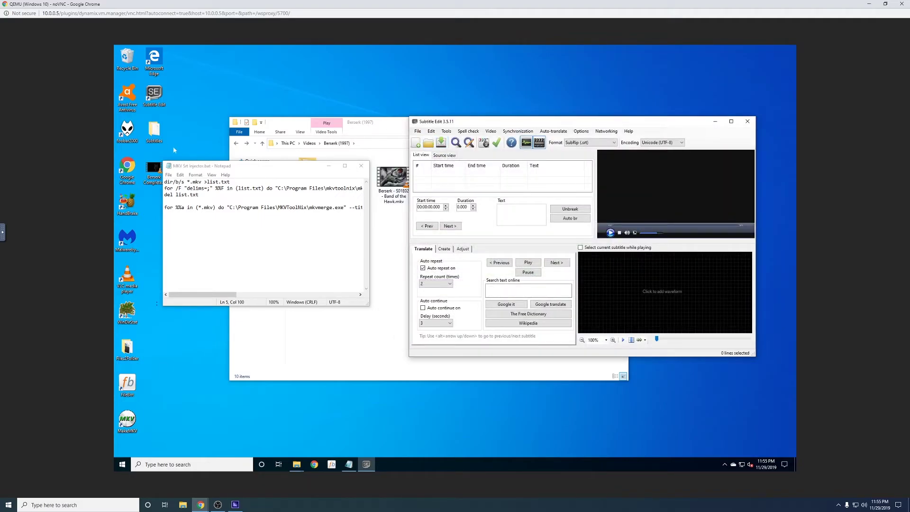
Open the desktop's Subtitles folder, minimize Subtitle Edit, and arrange the Subtitles and Berserk (1997) folder windows side by side
{"action": "double_click", "coordinate": [154, 131]}
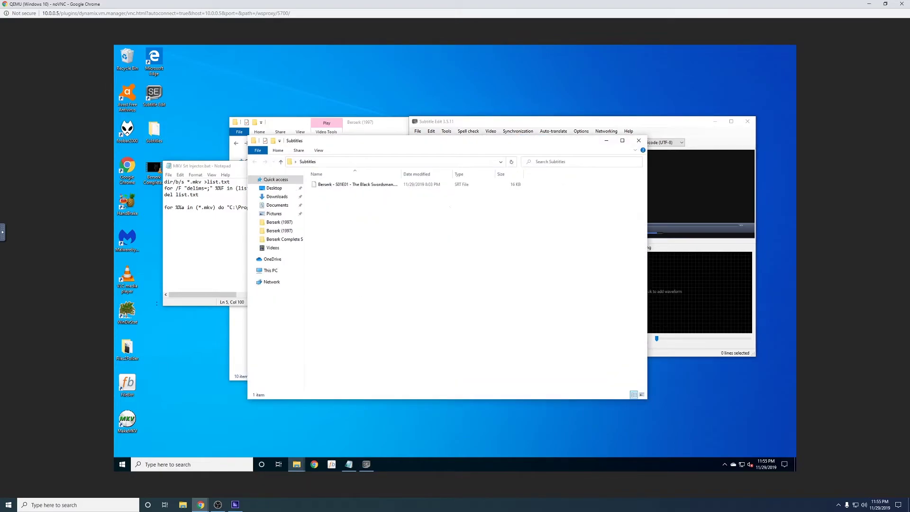
{"action": "key", "text": "alt+Tab"}
{"action": "key", "text": "super+Down"}
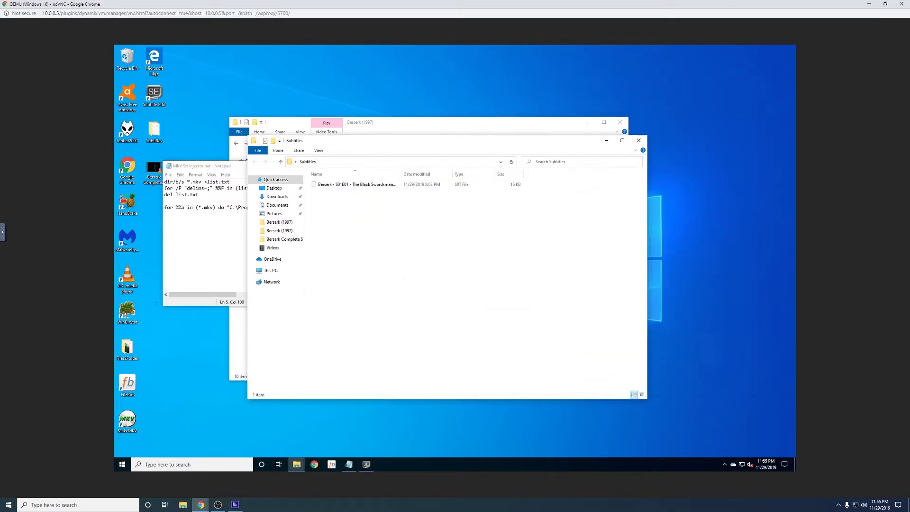
{"action": "left_click_drag", "start_coordinate": [379, 140], "coordinate": [600, 119]}
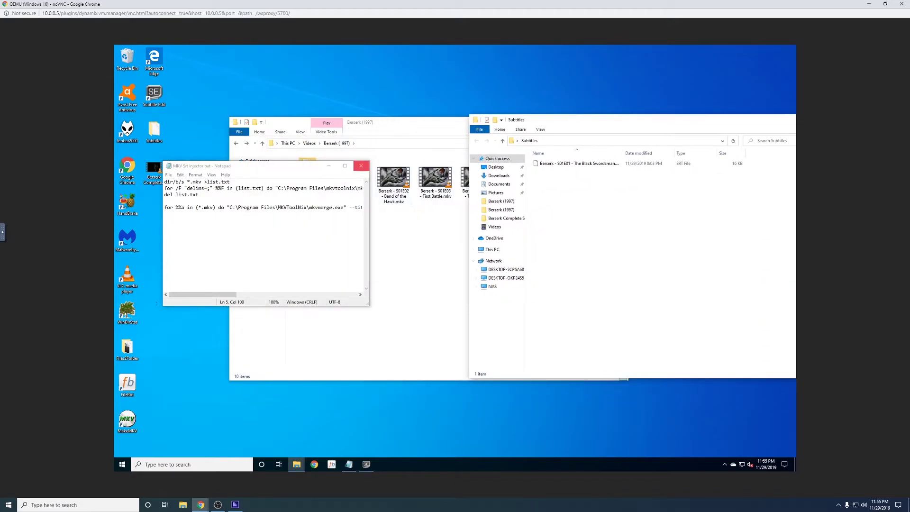
{"action": "left_click", "coordinate": [388, 236]}
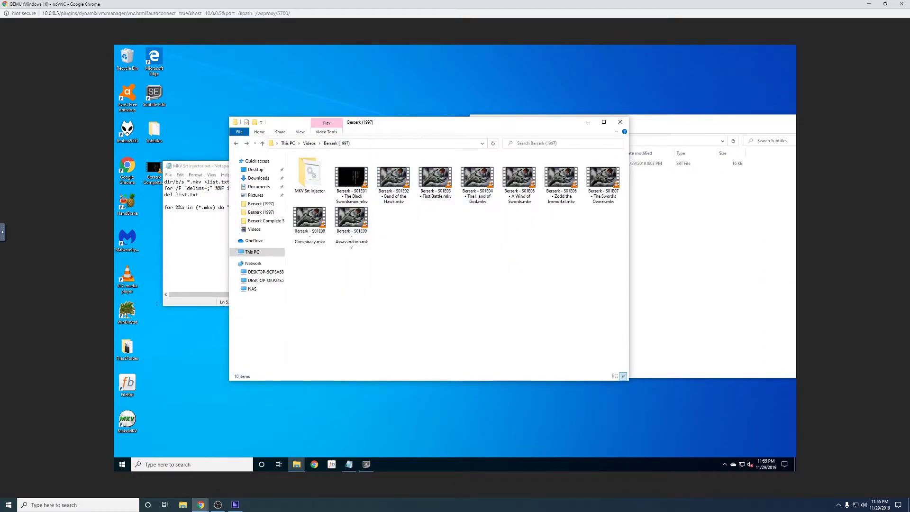
{"action": "left_click_drag", "start_coordinate": [427, 122], "coordinate": [294, 173]}
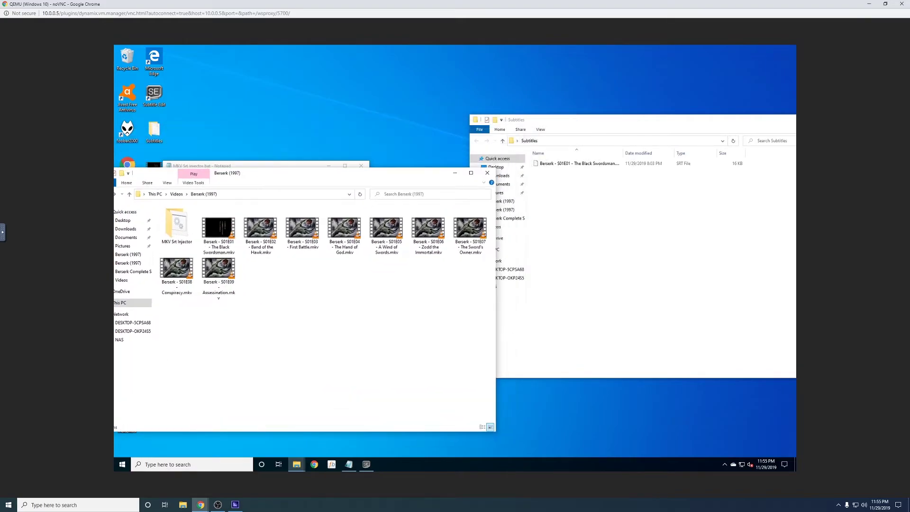
Move MKV Srt Injector.bat and the Berserk S01E01 MKV from the Berserk (1997) folders into the Subtitles folder
{"action": "double_click", "coordinate": [177, 225]}
{"action": "left_click_drag", "start_coordinate": [176, 225], "coordinate": [639, 223]}
{"action": "left_click", "coordinate": [272, 178]}
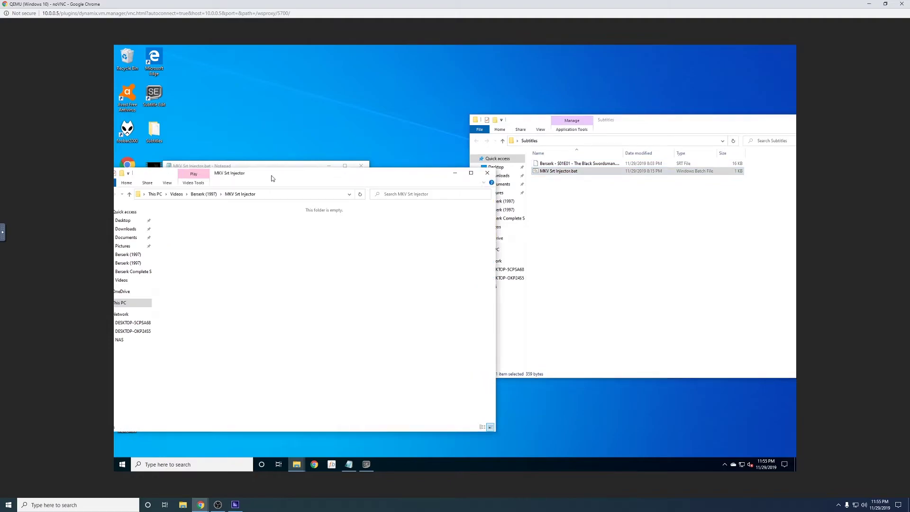
{"action": "left_click_drag", "start_coordinate": [272, 178], "coordinate": [366, 181]}
{"action": "key", "text": "alt+Up"}
{"action": "left_click_drag", "start_coordinate": [312, 232], "coordinate": [682, 268]}
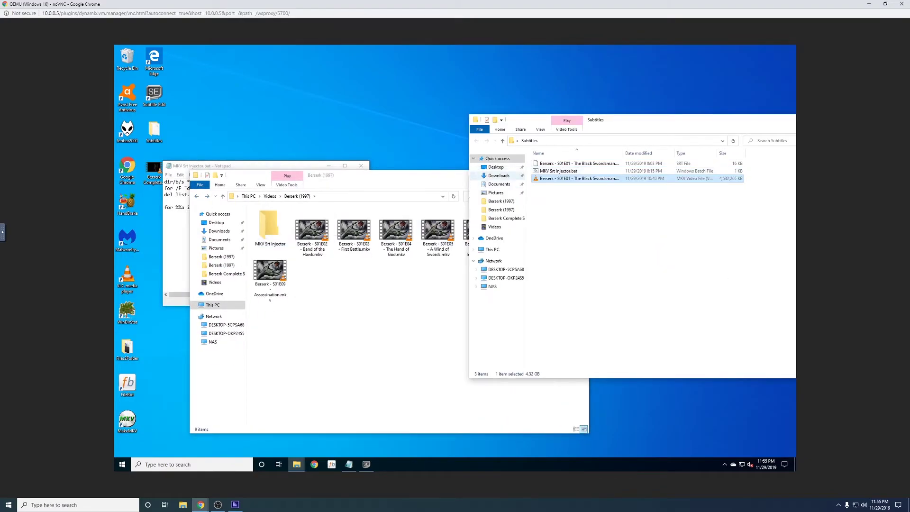
Close the Berserk (1997) folder window and the Notepad window with the script
{"action": "left_click_drag", "start_coordinate": [410, 178], "coordinate": [344, 178]}
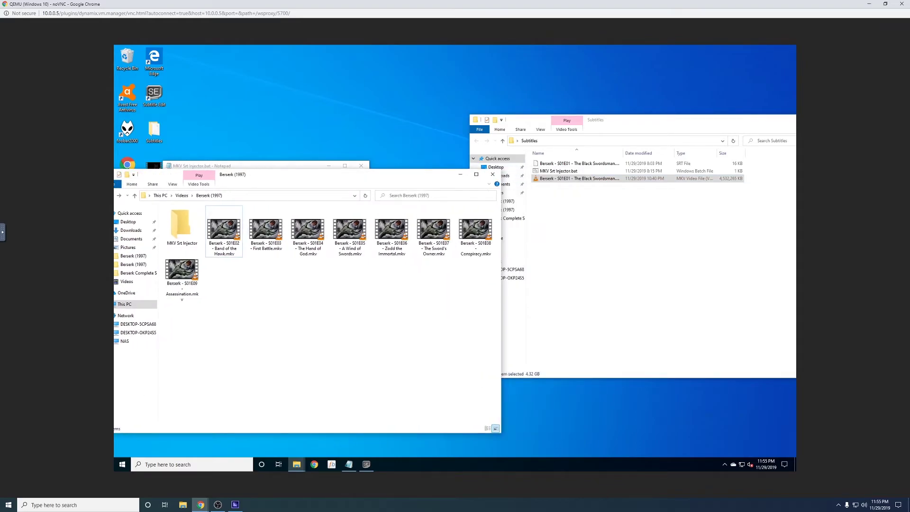
{"action": "left_click", "coordinate": [493, 176]}
{"action": "left_click", "coordinate": [361, 165]}
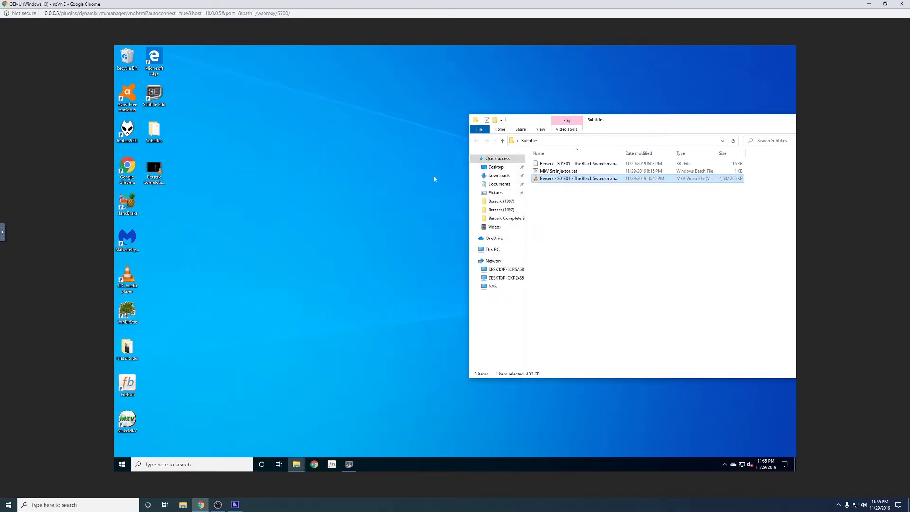
Open MKV Srt Injector.bat from the Subtitles folder for editing and enlarge its window below the file list to fit the full mkvmerge line
{"action": "left_click", "coordinate": [559, 171]}
{"action": "right_click", "coordinate": [559, 171]}
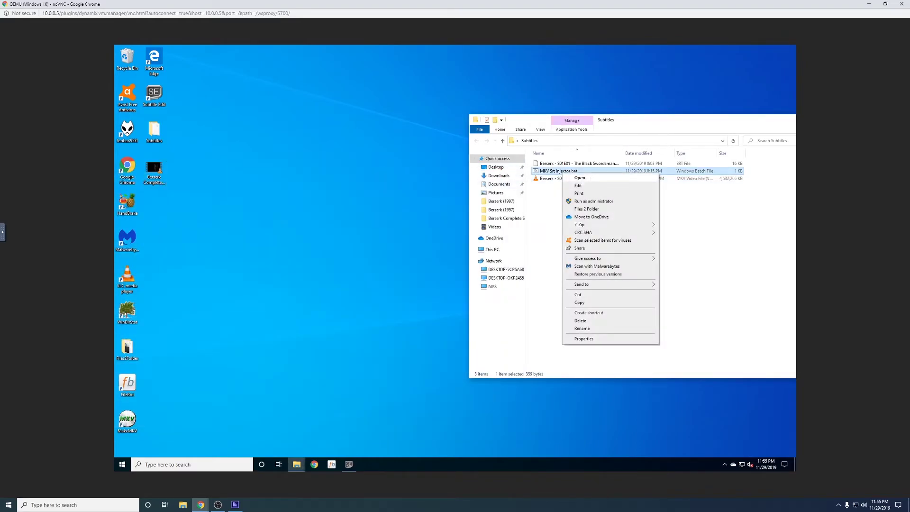
{"action": "left_click", "coordinate": [575, 186]}
{"action": "left_click_drag", "start_coordinate": [372, 305], "coordinate": [585, 343]}
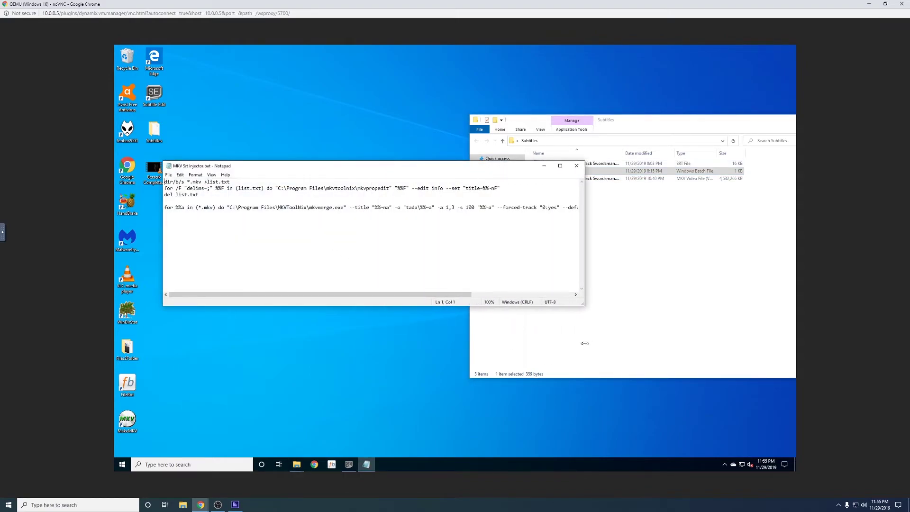
{"action": "left_click_drag", "start_coordinate": [584, 305], "coordinate": [599, 410]}
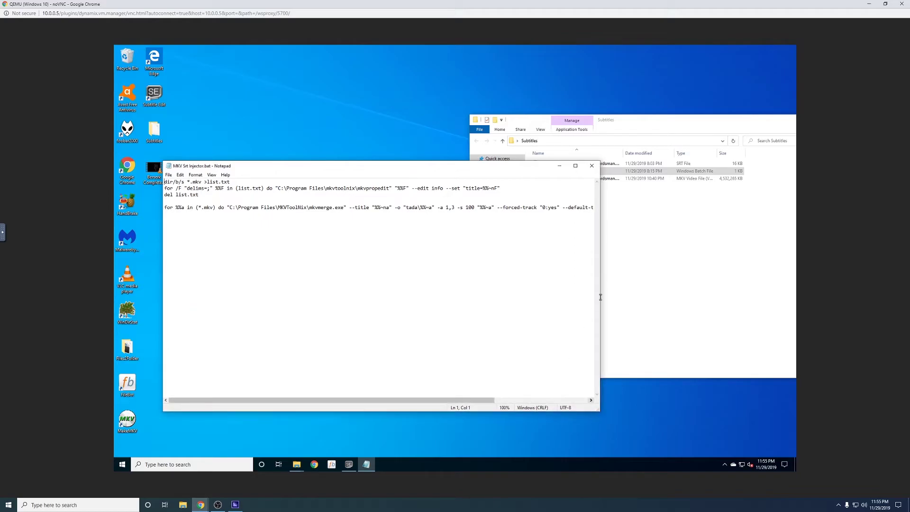
{"action": "left_click_drag", "start_coordinate": [601, 290], "coordinate": [670, 290]}
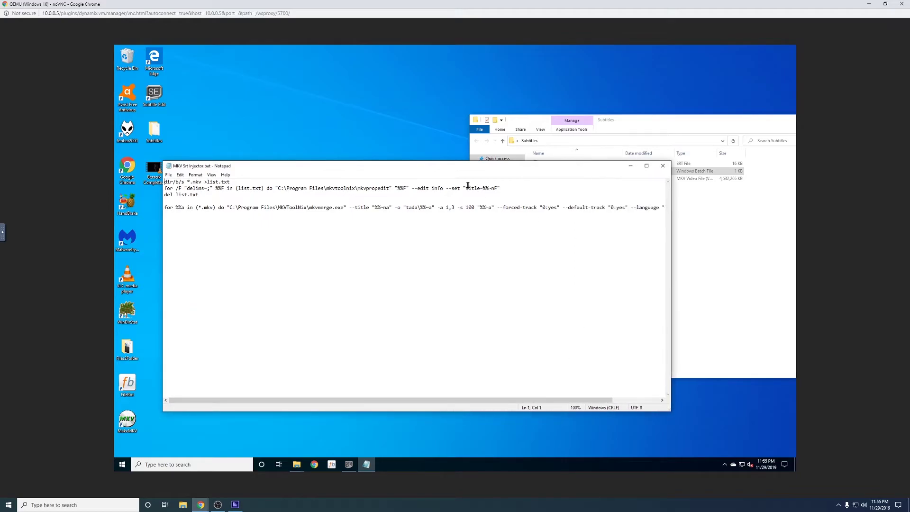
{"action": "left_click_drag", "start_coordinate": [332, 165], "coordinate": [320, 196]}
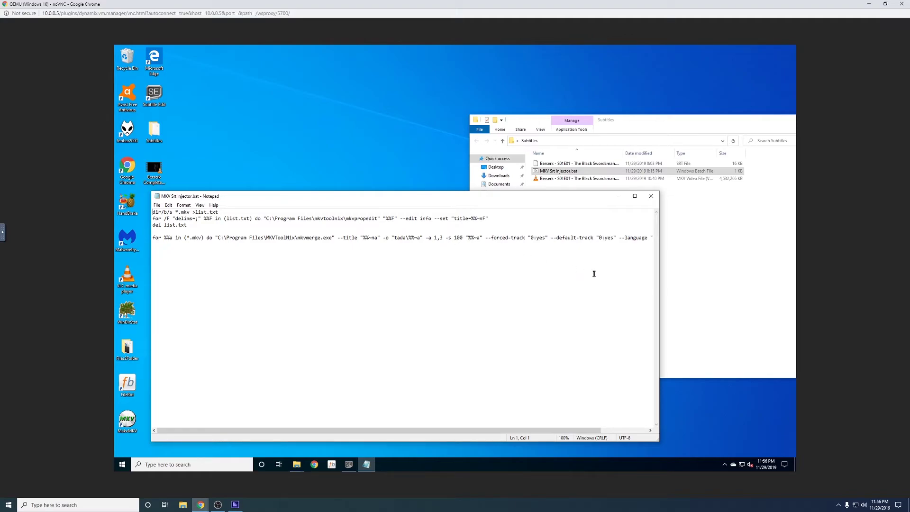
{"action": "left_click_drag", "start_coordinate": [659, 281], "coordinate": [776, 281]}
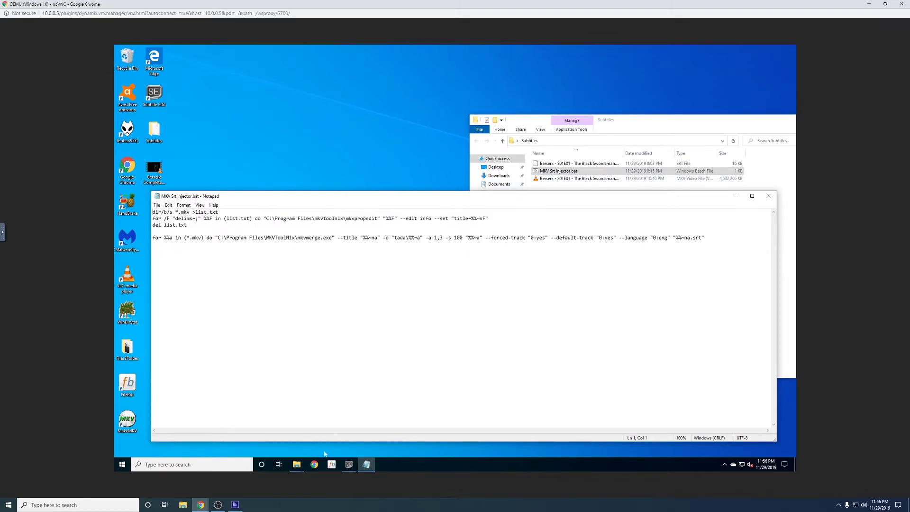
Launch MKVToolNix GUI beside the Subtitles folder and add the Berserk S01E01 MKV as a source file in its multiplexer
{"action": "left_click", "coordinate": [228, 462]}
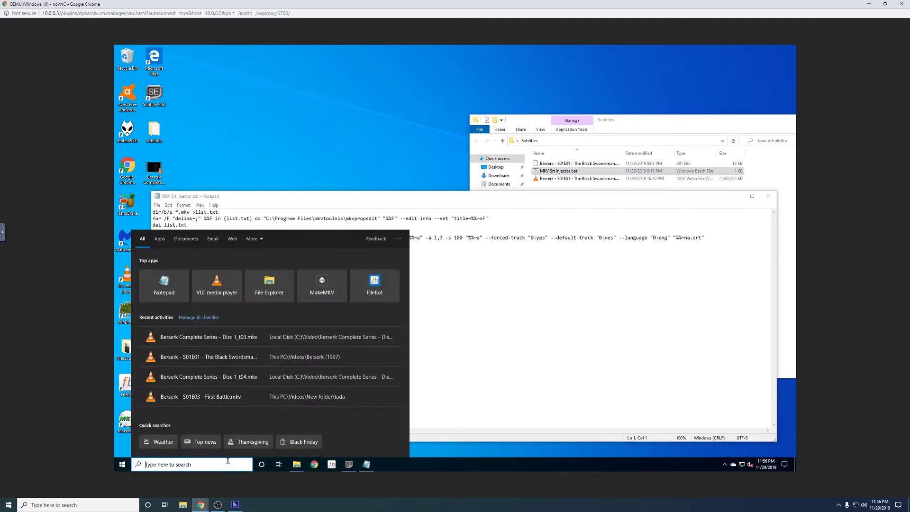
{"action": "type", "text": "mkv"}
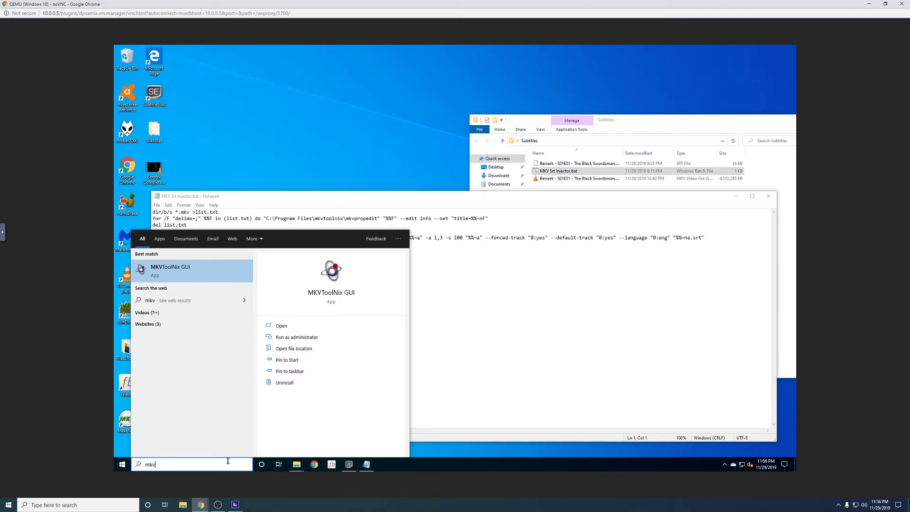
{"action": "key", "text": "Return"}
{"action": "left_click_drag", "start_coordinate": [468, 58], "coordinate": [304, 90]}
{"action": "left_click_drag", "start_coordinate": [578, 179], "coordinate": [296, 172]}
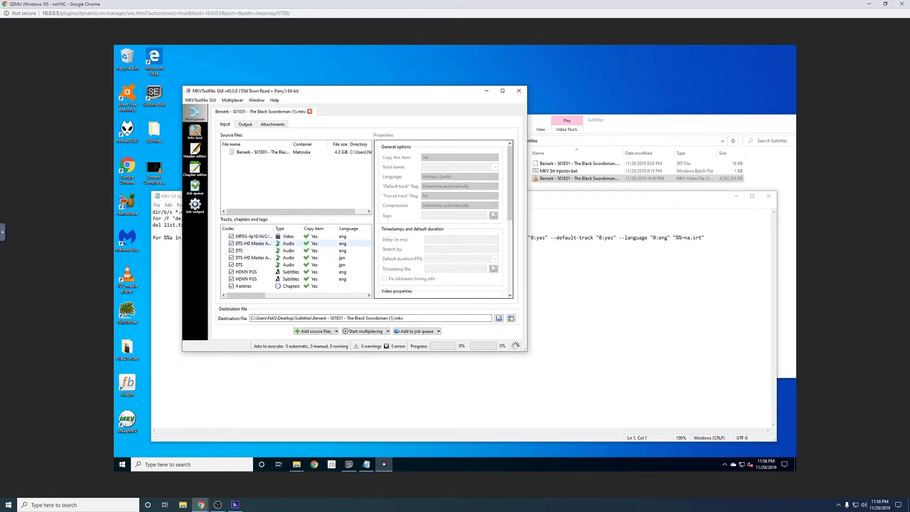
Examine the episode's track IDs in an enlarged MKVToolNix window, and close the program, discarding the multiplex settings
{"action": "left_click", "coordinate": [502, 91]}
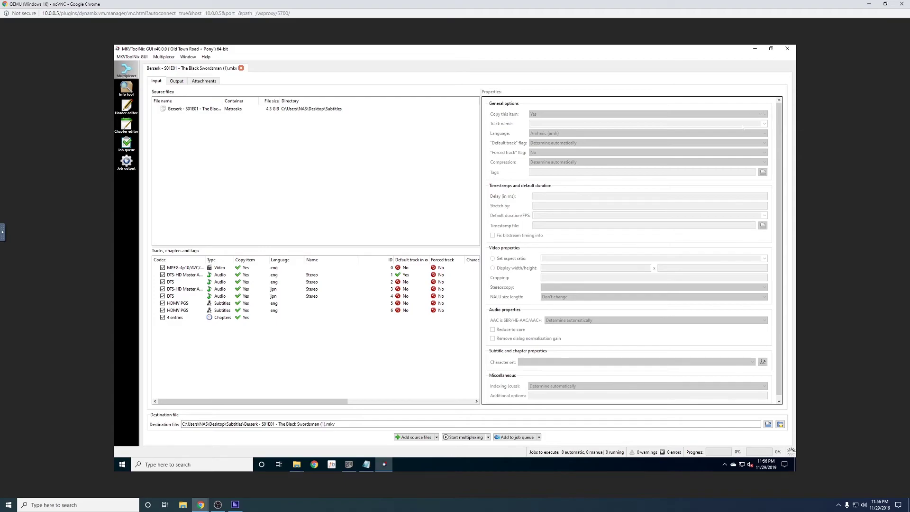
{"action": "left_click", "coordinate": [787, 49]}
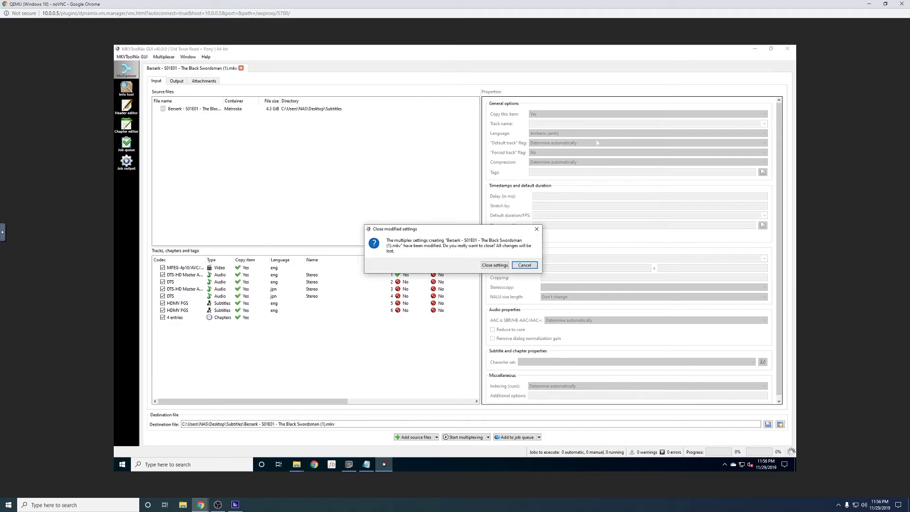
{"action": "left_click", "coordinate": [494, 265]}
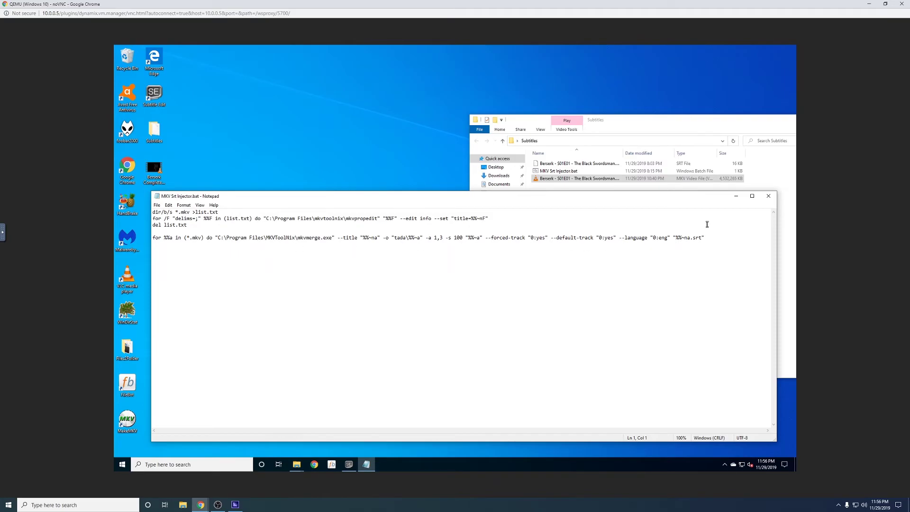
Close the script and the VLC player, and run MKV Srt Injector.bat from the Subtitles folder
{"action": "left_click", "coordinate": [768, 196]}
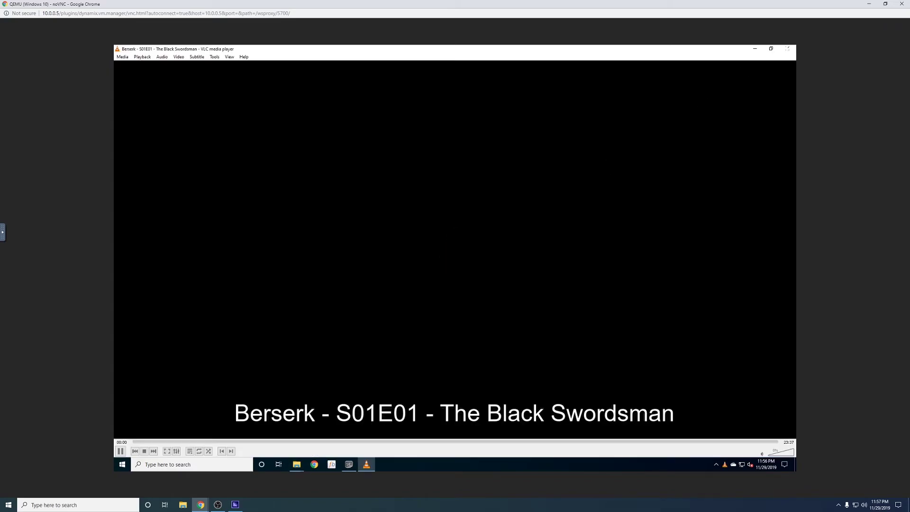
{"action": "left_click", "coordinate": [787, 49]}
{"action": "double_click", "coordinate": [568, 171]}
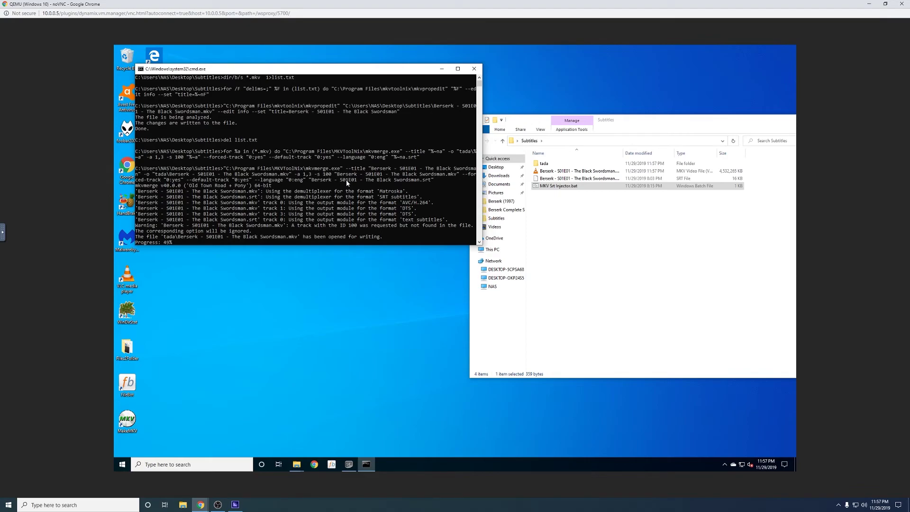
Open the tada output folder inside Subtitles and move its window fully into view on the desktop
{"action": "double_click", "coordinate": [549, 163]}
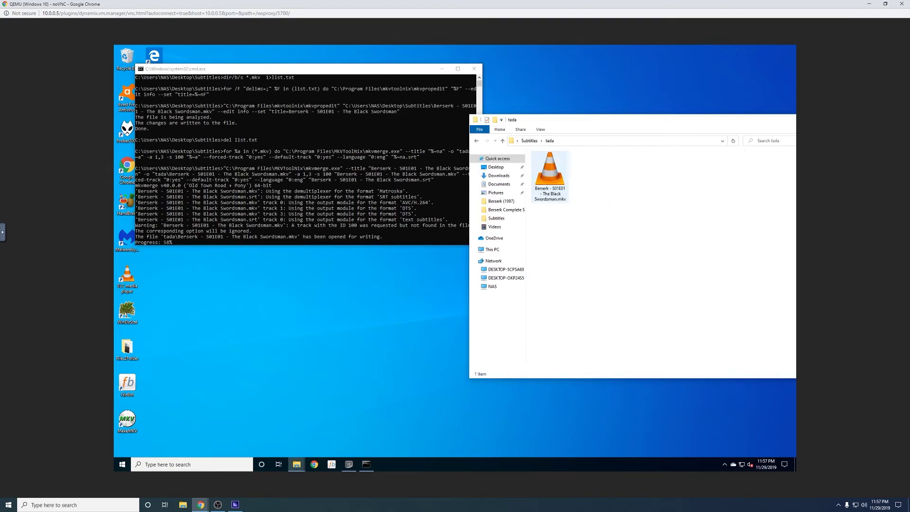
{"action": "key", "text": "alt+Left"}
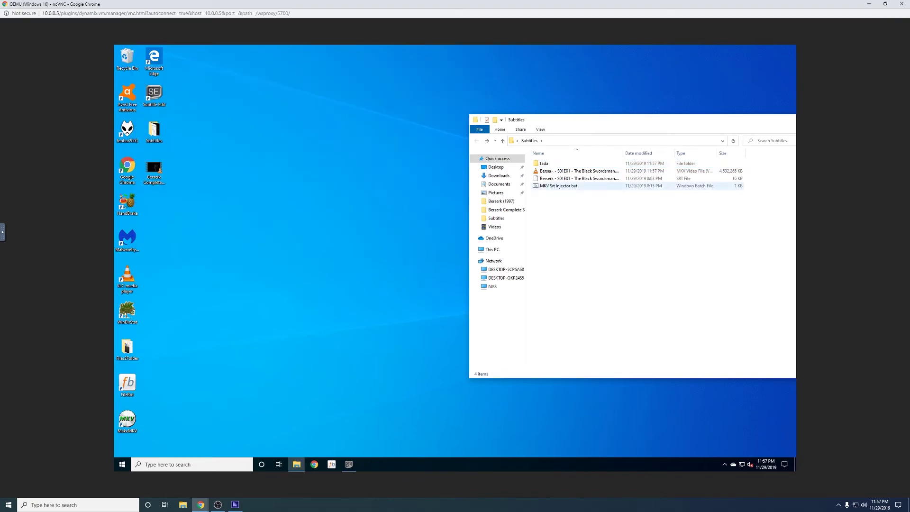
{"action": "double_click", "coordinate": [551, 165]}
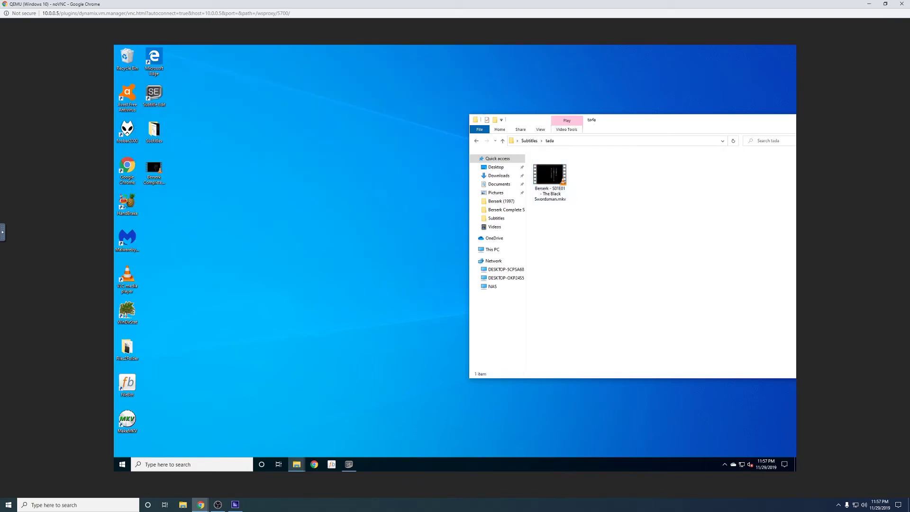
{"action": "left_click_drag", "start_coordinate": [597, 116], "coordinate": [433, 102]}
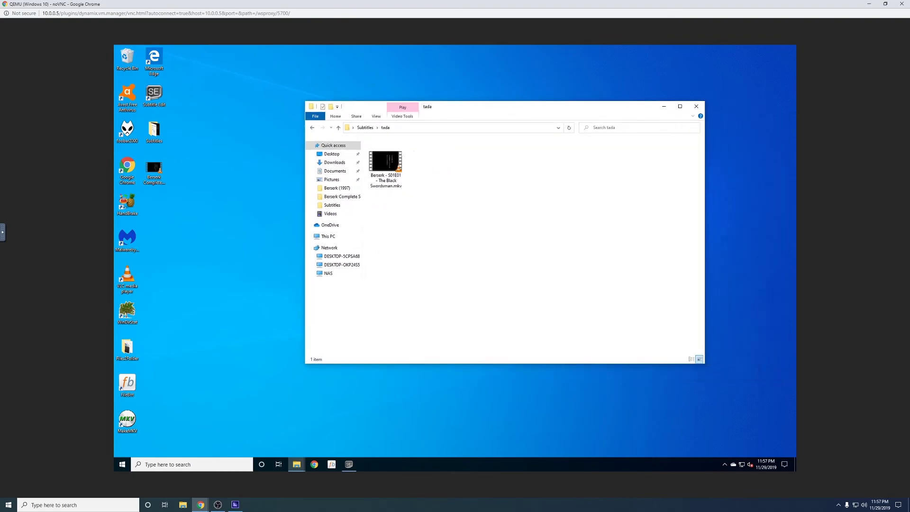
Play the Berserk S01E01 MKV from the tada folder in VLC and check the title in its media information
{"action": "left_click", "coordinate": [390, 159]}
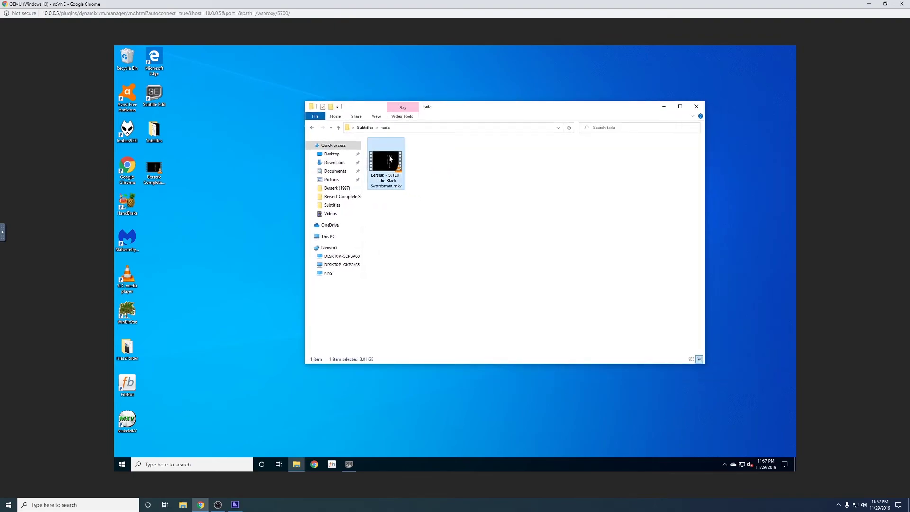
{"action": "double_click", "coordinate": [390, 159]}
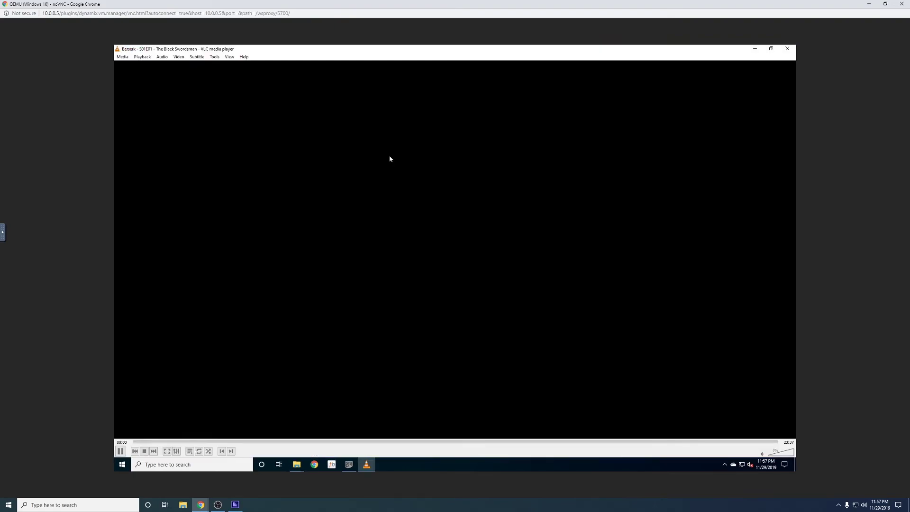
{"action": "right_click", "coordinate": [342, 159]}
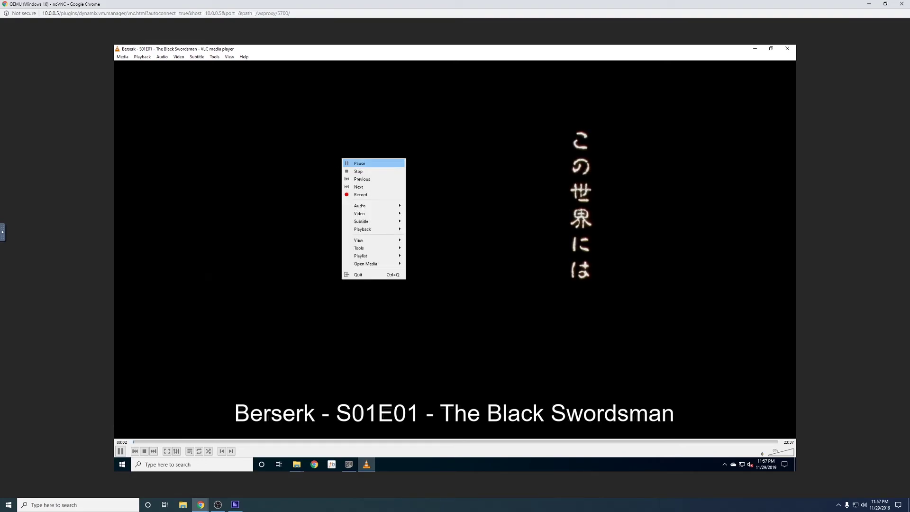
{"action": "key", "text": "Escape"}
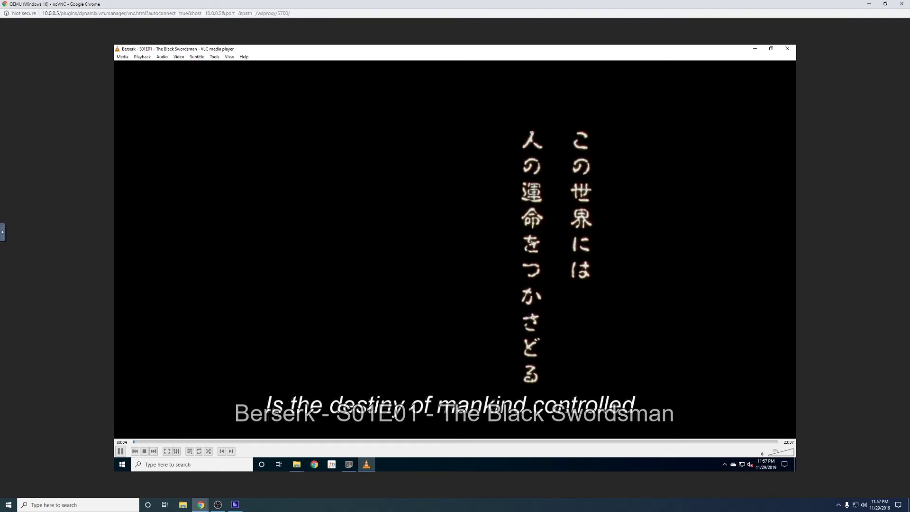
{"action": "key", "text": "ctrl+i"}
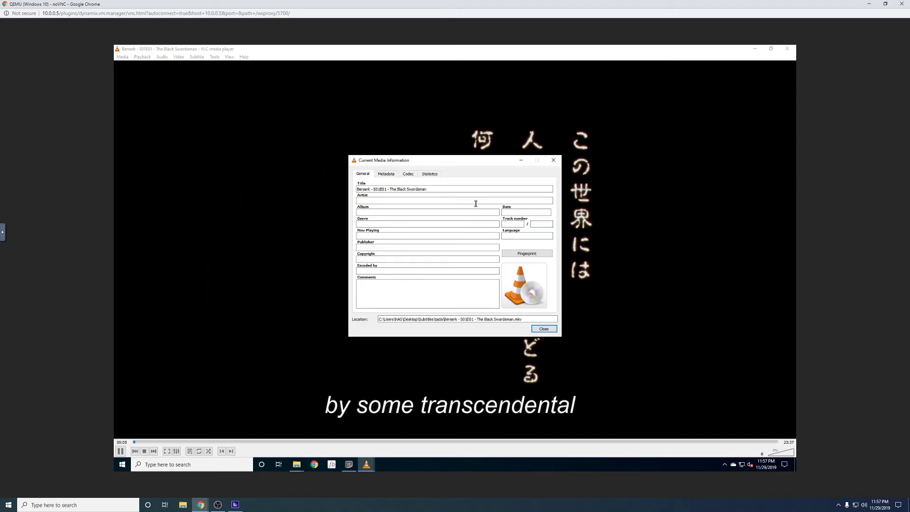
{"action": "left_click", "coordinate": [552, 161]}
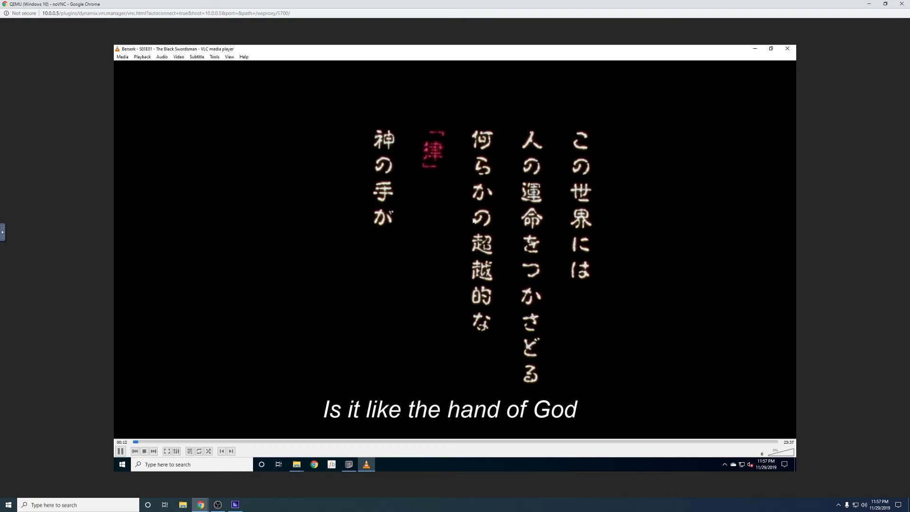
Check the audio and subtitle tracks of the playing episode in VLC and close the player
{"action": "right_click", "coordinate": [367, 272]}
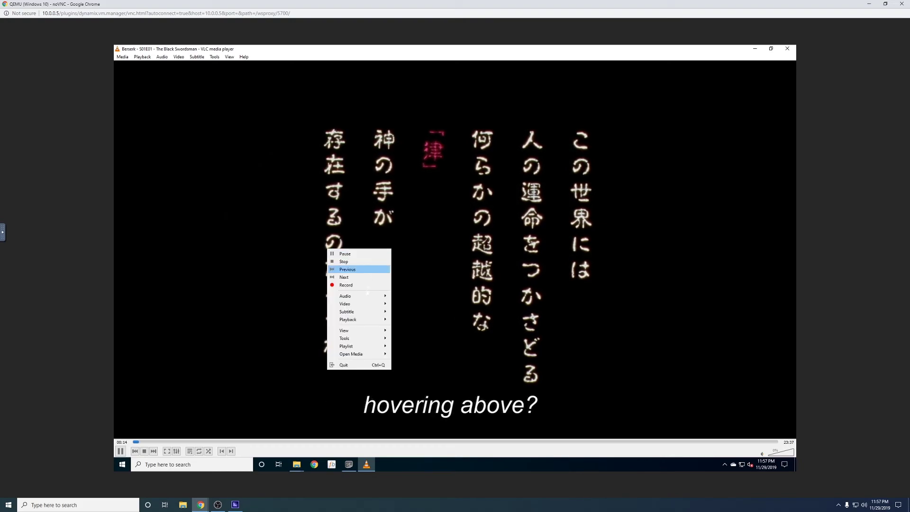
{"action": "mouse_move", "coordinate": [369, 296]}
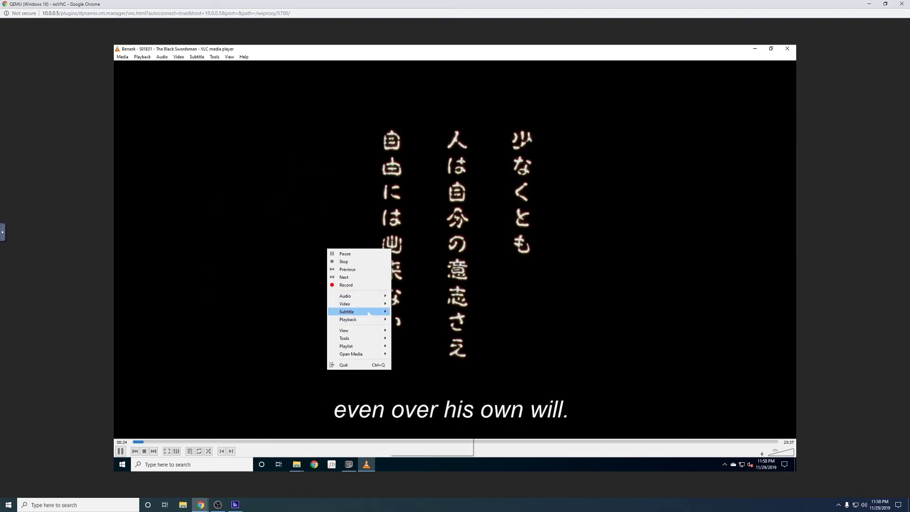
{"action": "mouse_move", "coordinate": [411, 321]}
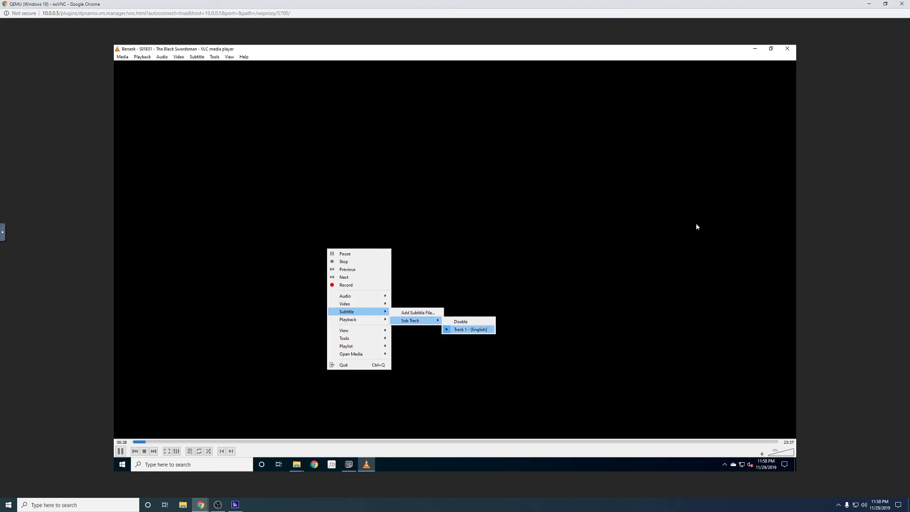
{"action": "key", "text": "Escape"}
{"action": "key", "text": "Escape"}
{"action": "key", "text": "Escape"}
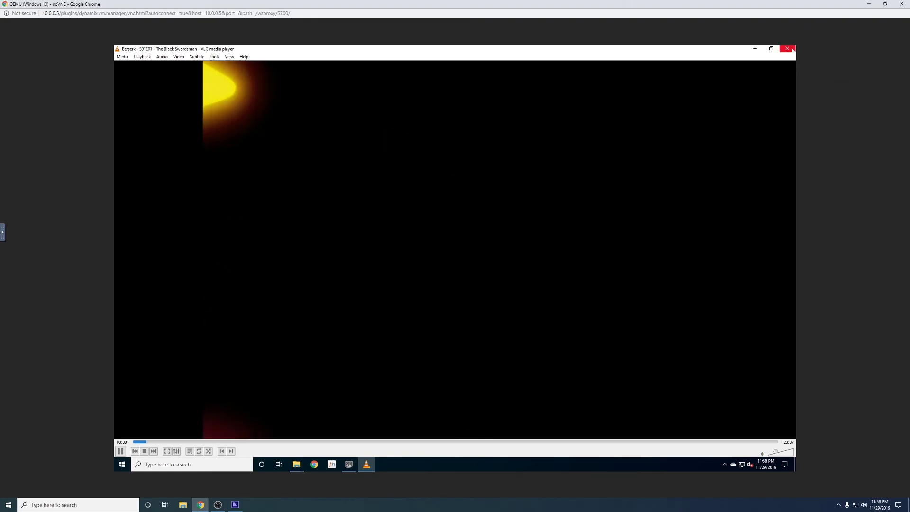
{"action": "left_click", "coordinate": [792, 48]}
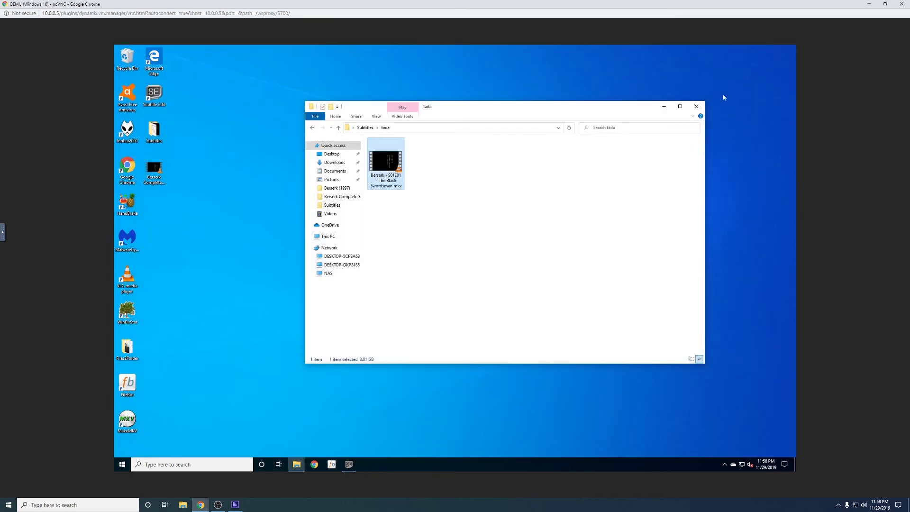
Launch MKVToolNix GUI, add the Berserk S01E01 MKV from the tada folder as source file, and maximize the window to show its tracks
{"action": "left_click", "coordinate": [184, 464]}
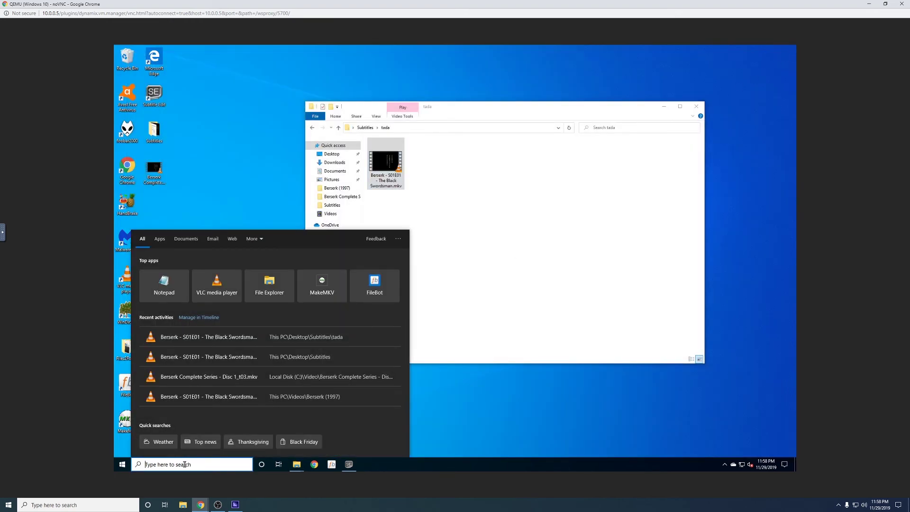
{"action": "type", "text": "mkv to"}
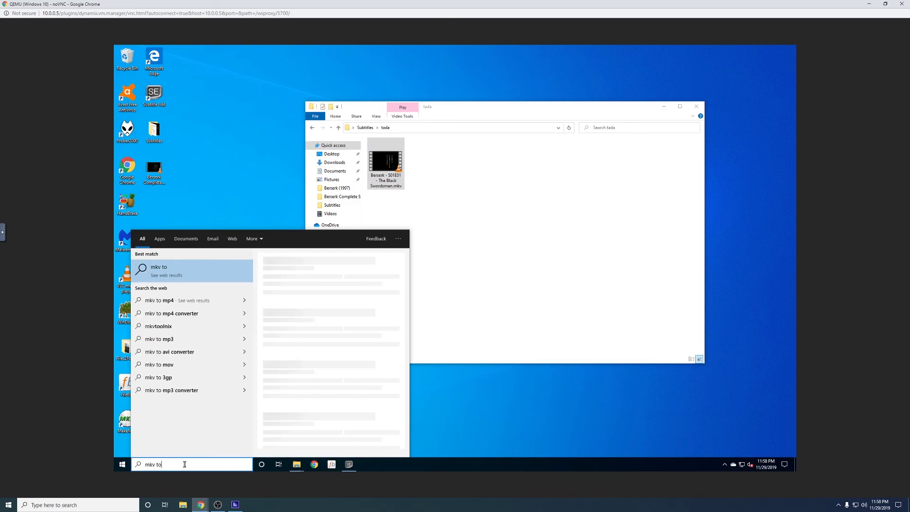
{"action": "key", "text": "BackSpace"}
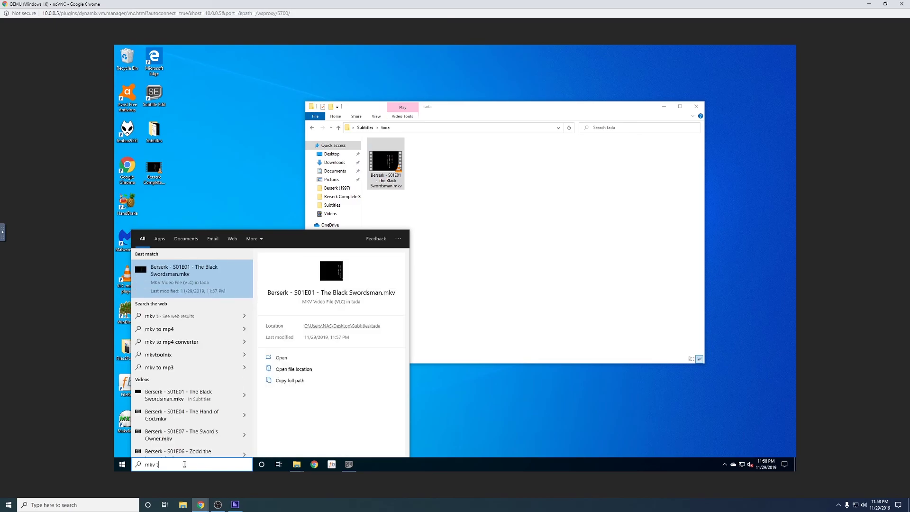
{"action": "key", "text": "BackSpace"}
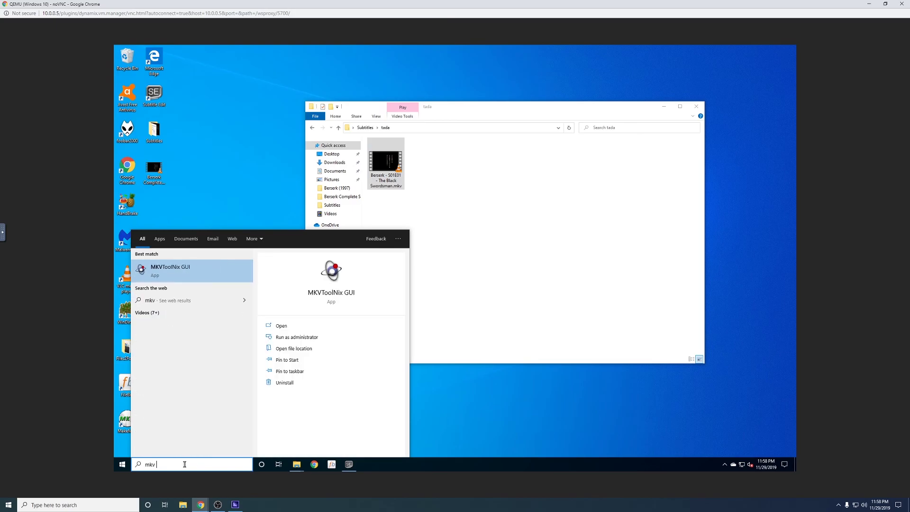
{"action": "key", "text": "Return"}
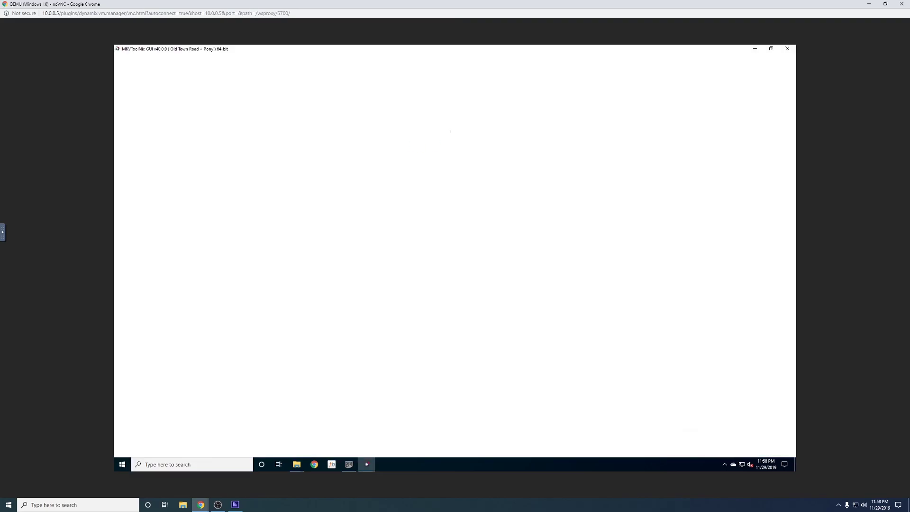
{"action": "left_click_drag", "start_coordinate": [468, 56], "coordinate": [623, 173]}
{"action": "left_click_drag", "start_coordinate": [386, 163], "coordinate": [540, 251]}
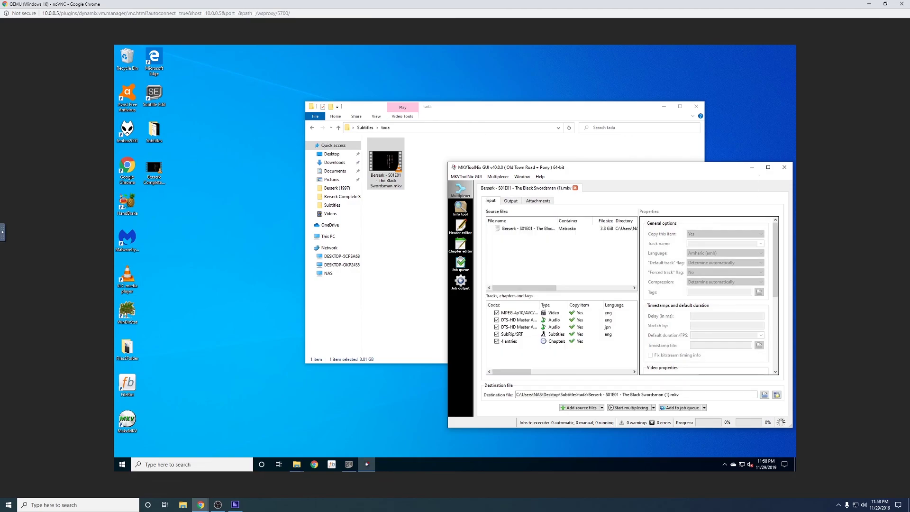
{"action": "key", "text": "super+Up"}
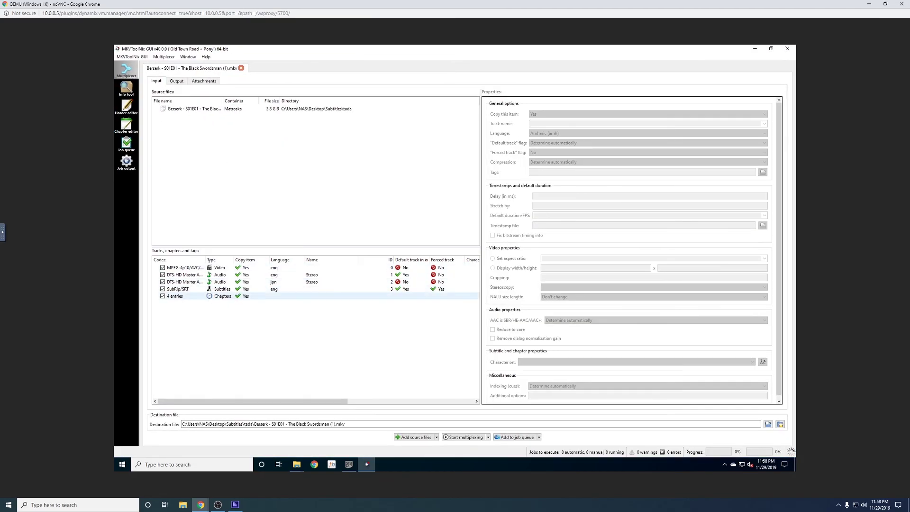